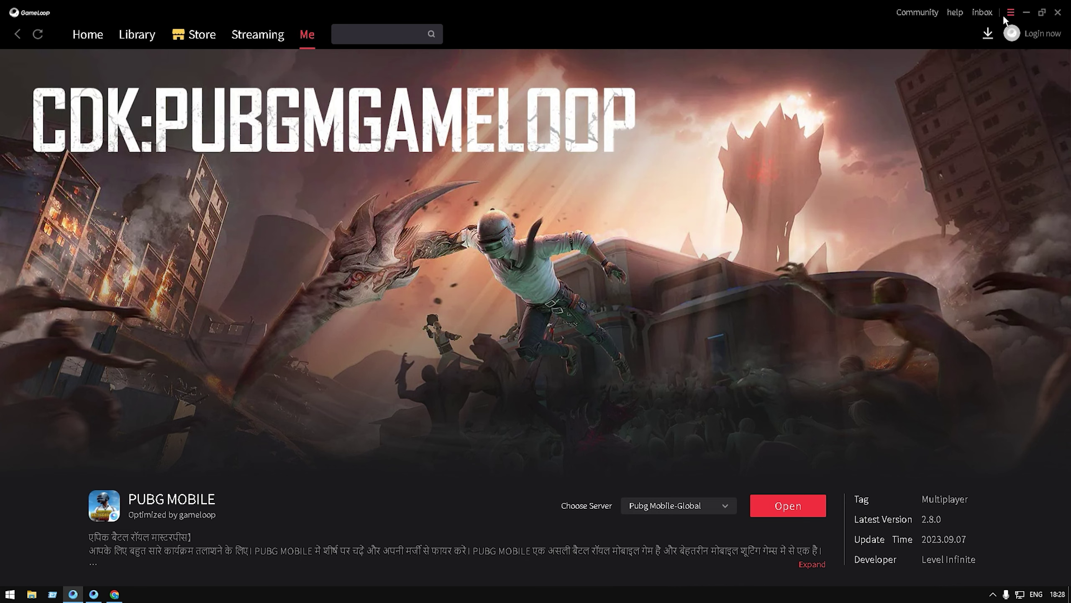
- Switch to Chrome and search Google for "zimo dm"
{"action": "left_click", "coordinate": [122, 599]}
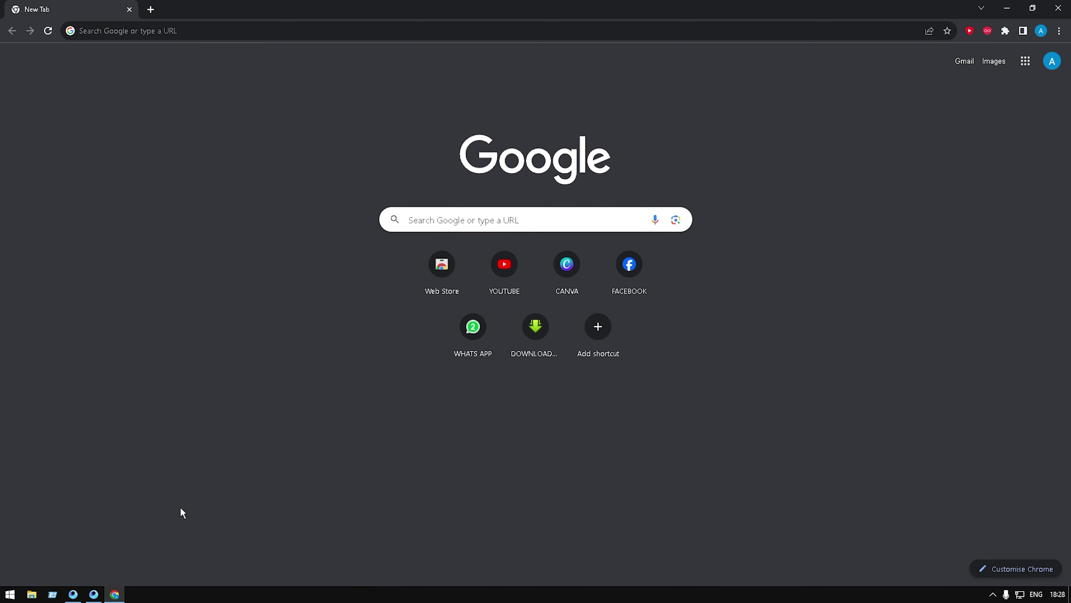
{"action": "left_click", "coordinate": [543, 228]}
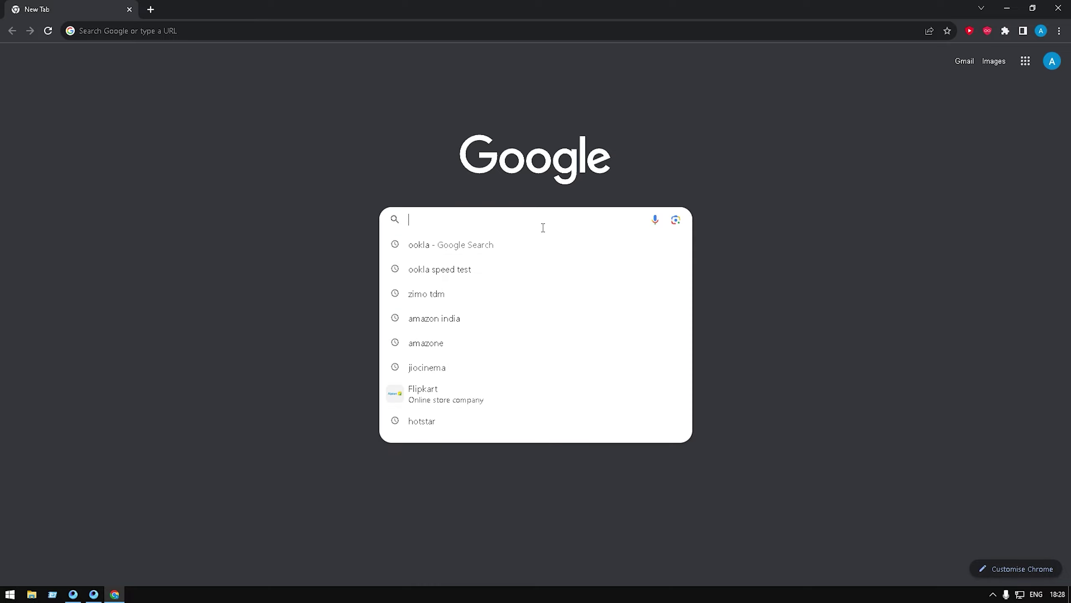
{"action": "type", "text": "zimo "}
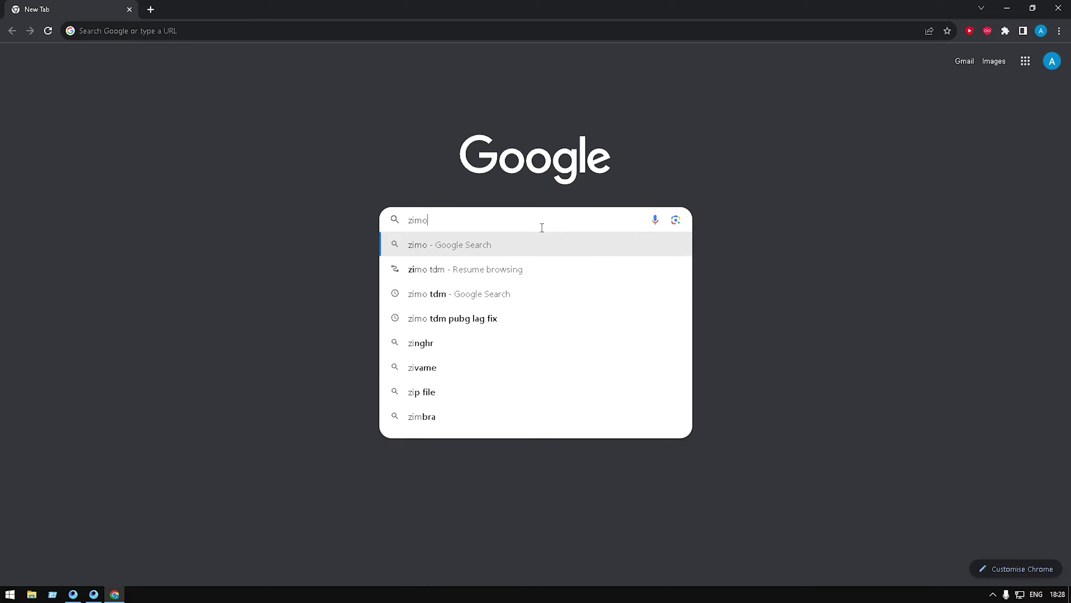
{"action": "type", "text": "dm"}
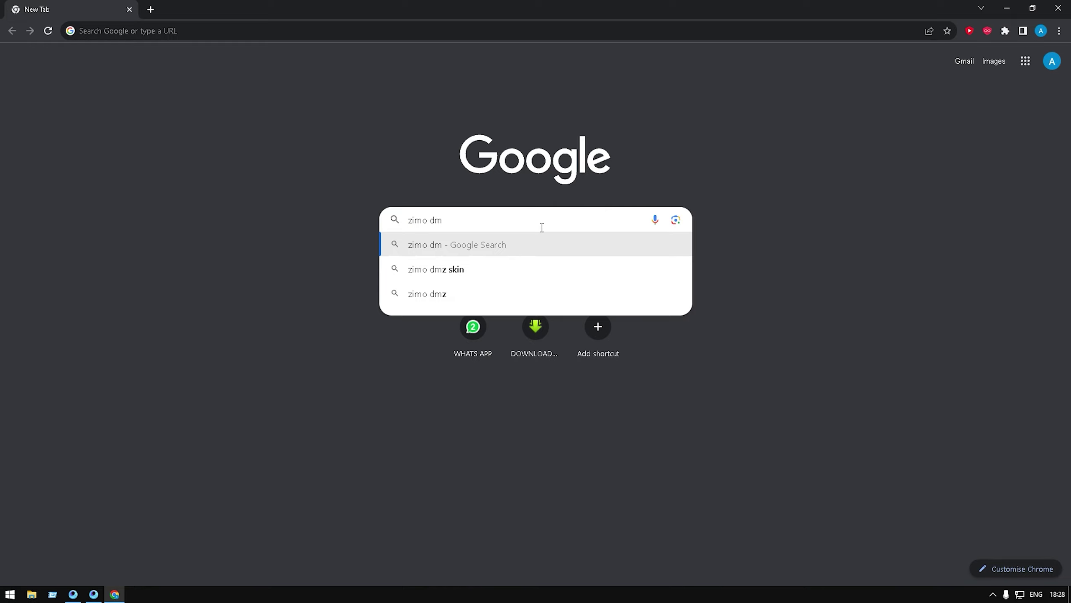
{"action": "key", "text": "Return"}
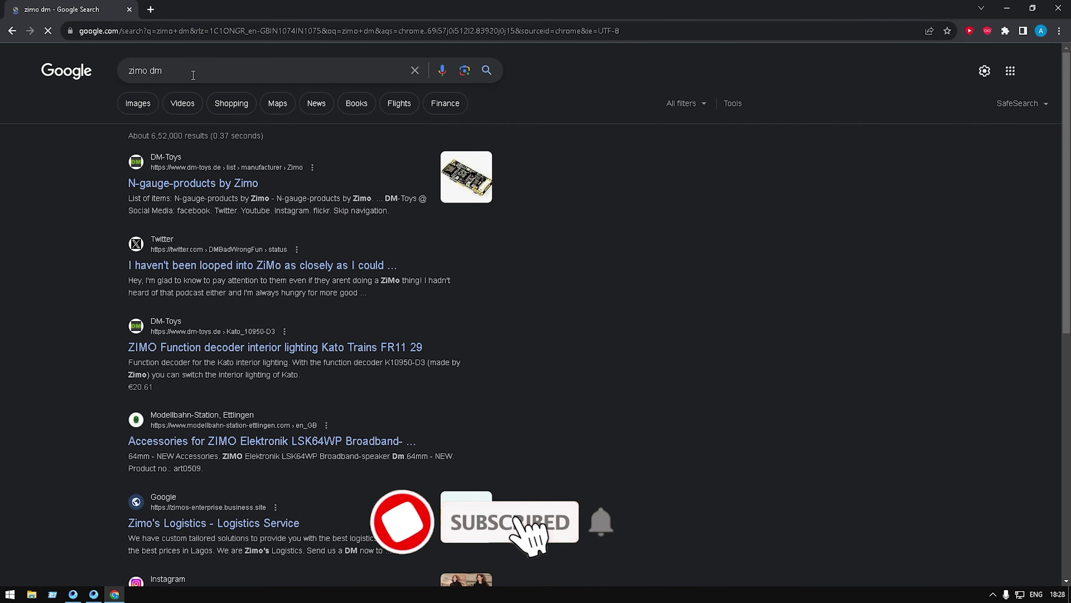
- Correct the Google search to "zimo tdm" and run it
{"action": "left_click", "coordinate": [193, 75]}
{"action": "key", "text": "BackSpace"}
{"action": "key", "text": "BackSpace"}
{"action": "key", "text": "BackSpace"}
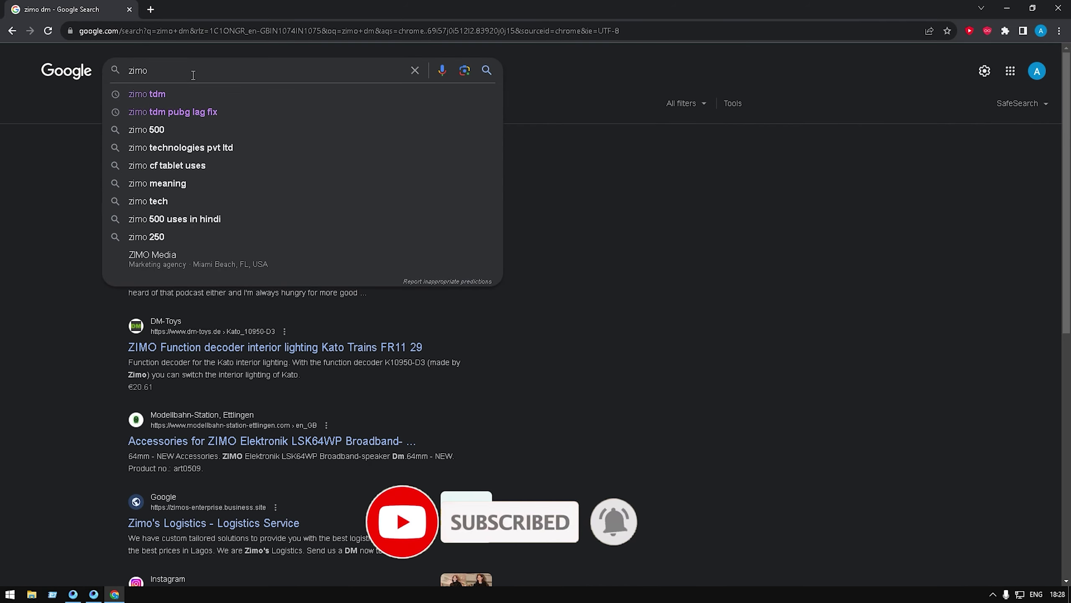
{"action": "type", "text": "tdm"}
{"action": "key", "text": "Return"}
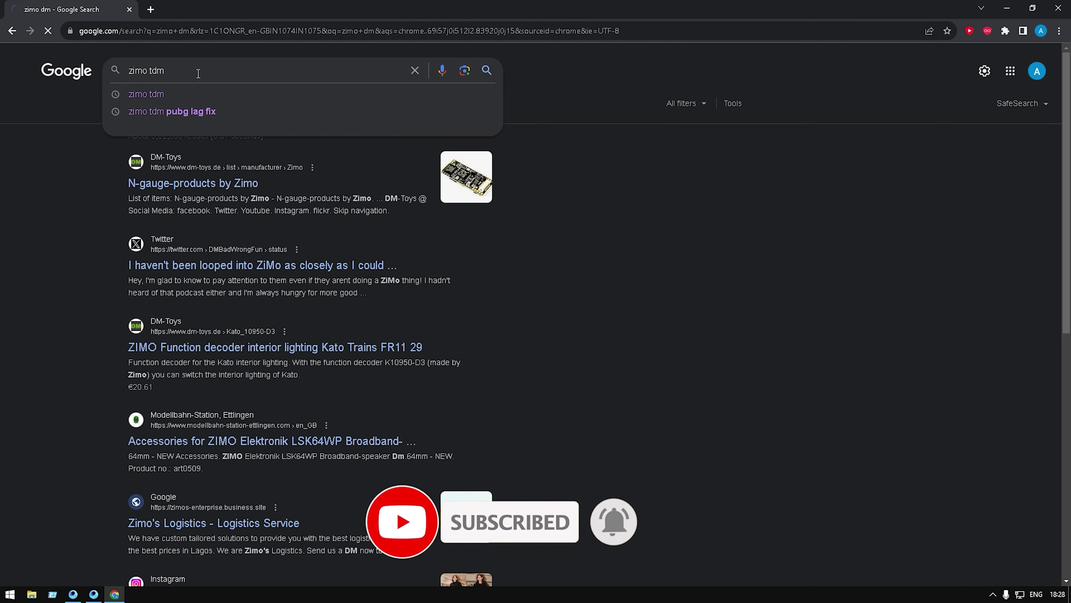
- Open the ZIMO TDM YouTube channel from the search results and browse its uploaded videos
{"action": "left_click", "coordinate": [161, 184]}
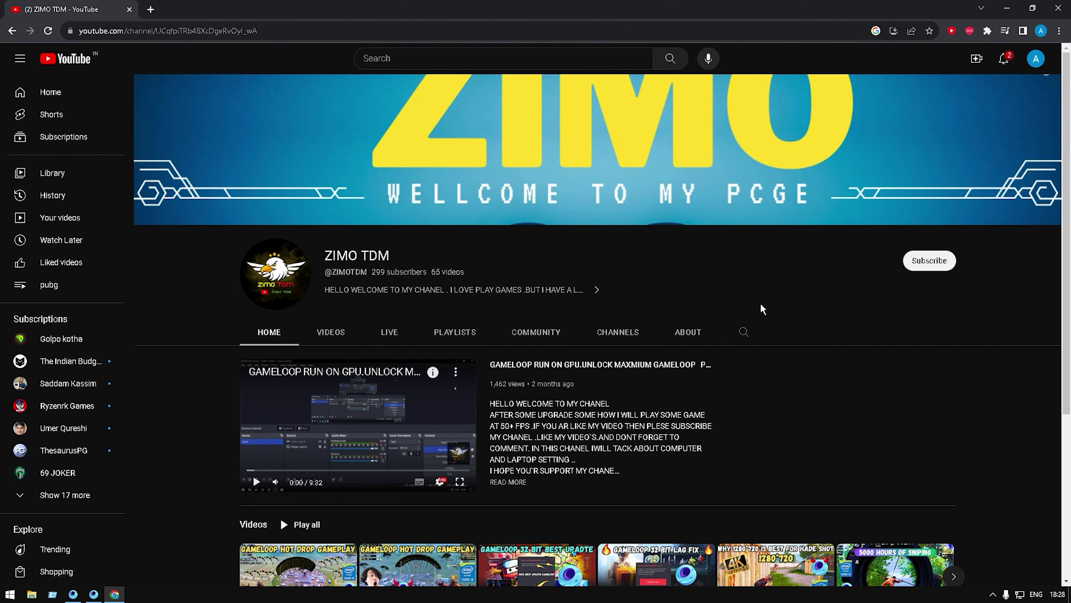
{"action": "left_click", "coordinate": [332, 329]}
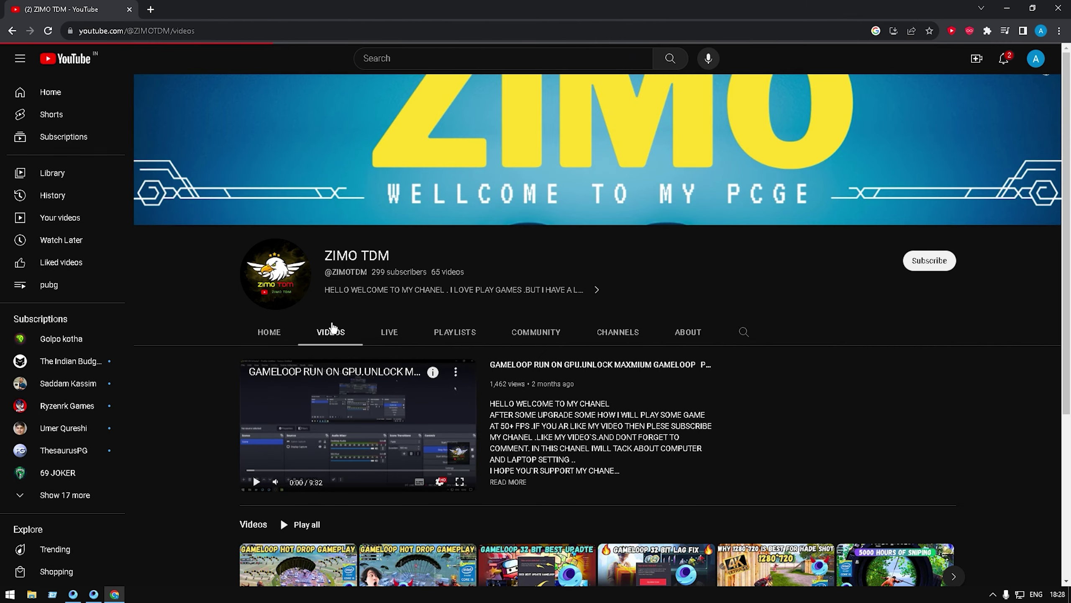
{"action": "scroll", "coordinate": [892, 485], "scroll_direction": "down", "scroll_amount": 3}
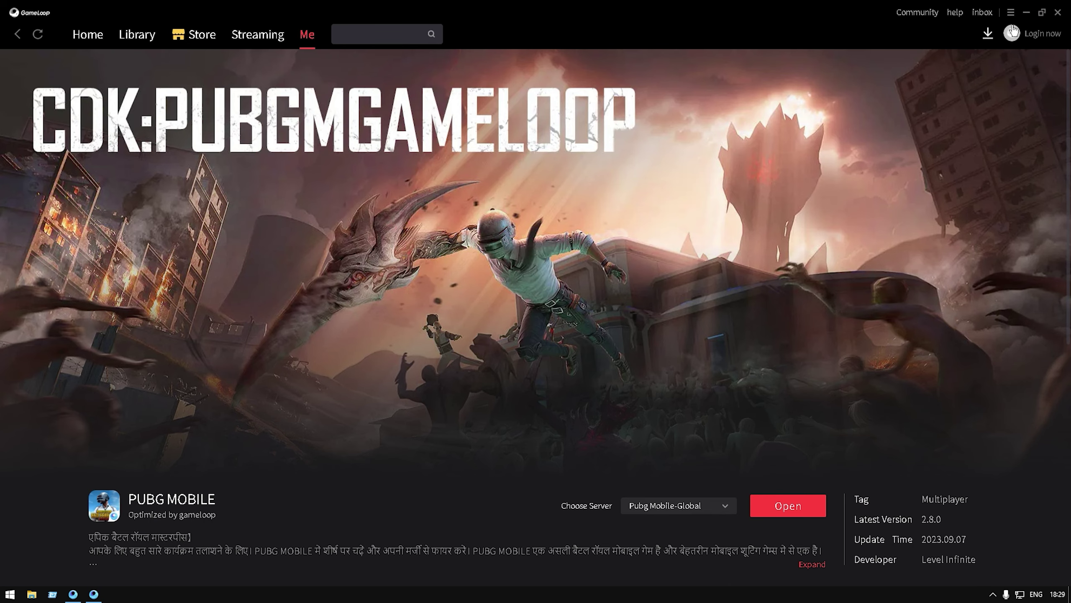
- Run the update check in GameLoop and dismiss its result dialog
{"action": "left_click", "coordinate": [1011, 12]}
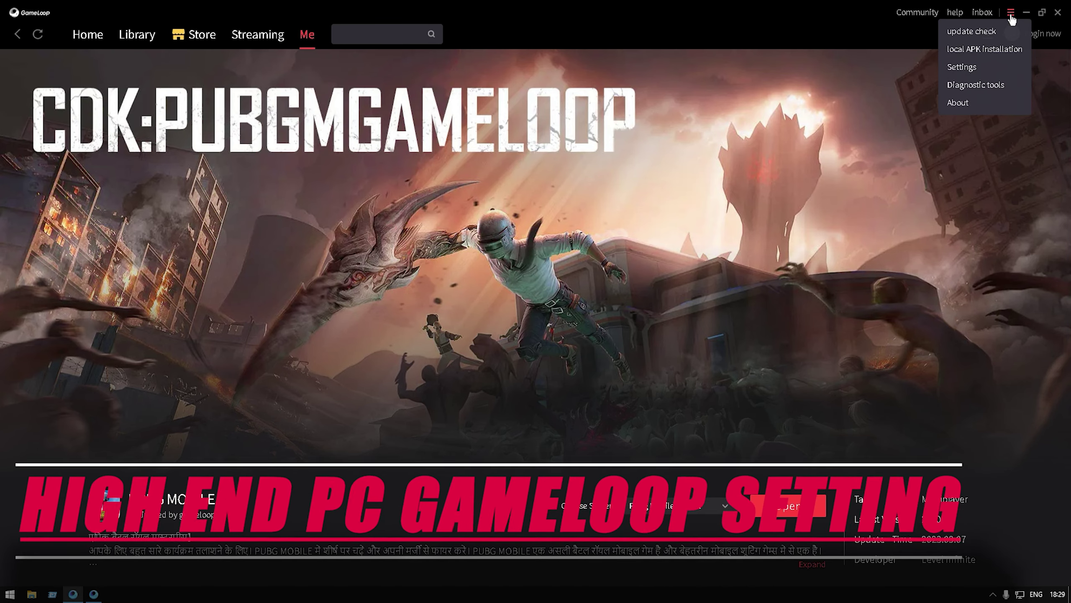
{"action": "left_click", "coordinate": [982, 33]}
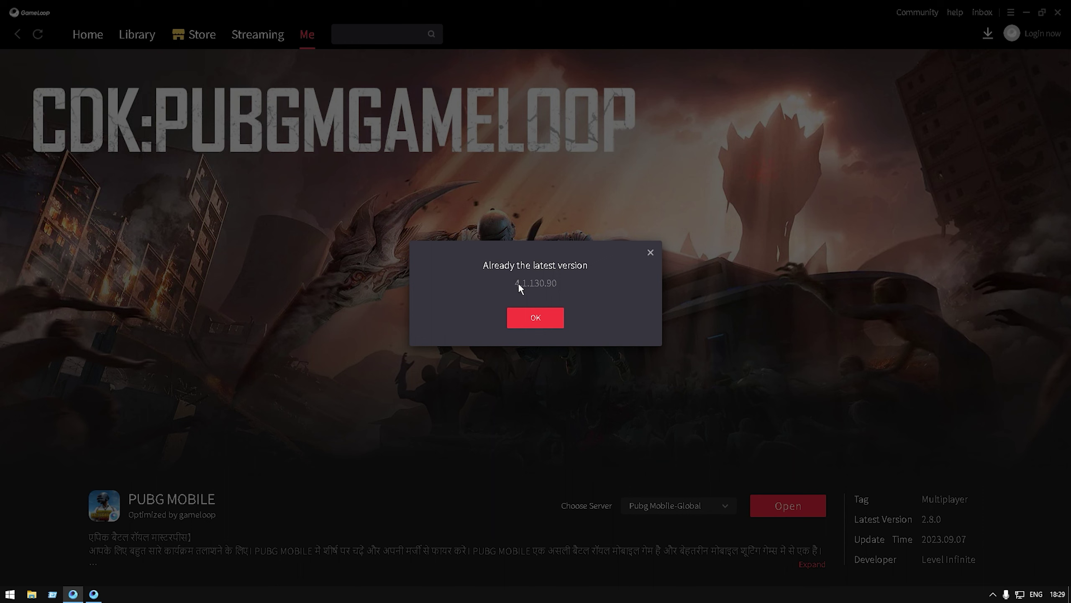
{"action": "left_click", "coordinate": [541, 318]}
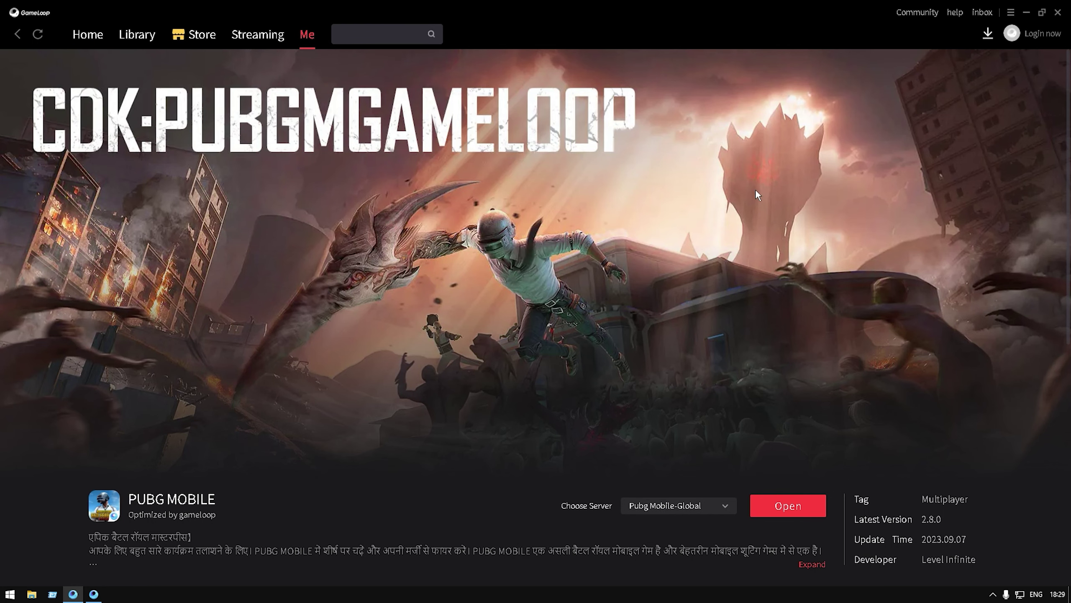
- Open the GameLoop settings and examine the available Country/District options without changing the selection
{"action": "left_click", "coordinate": [1011, 14]}
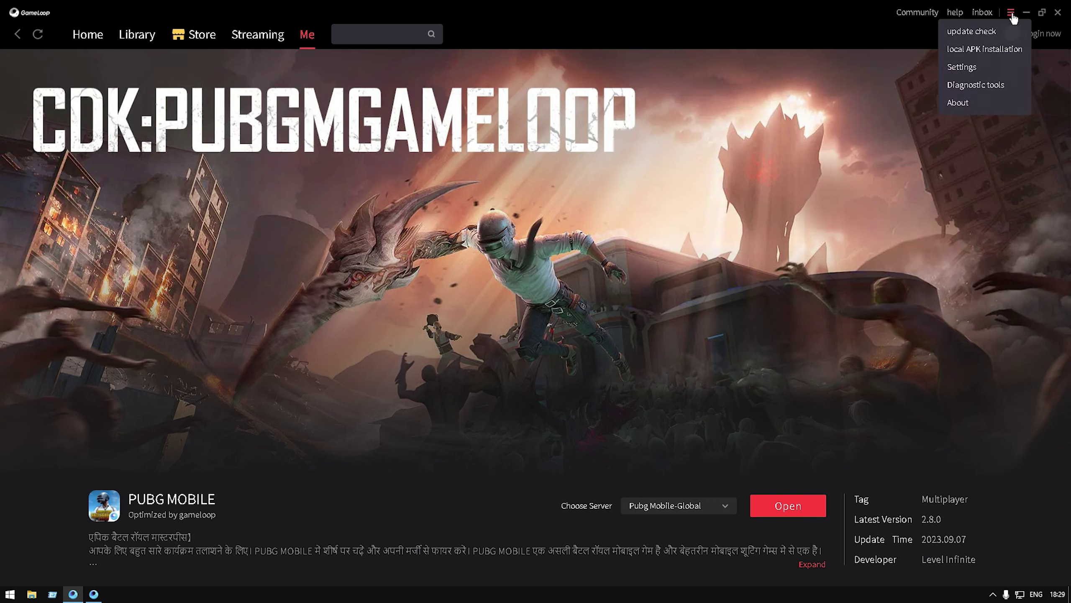
{"action": "left_click", "coordinate": [983, 67]}
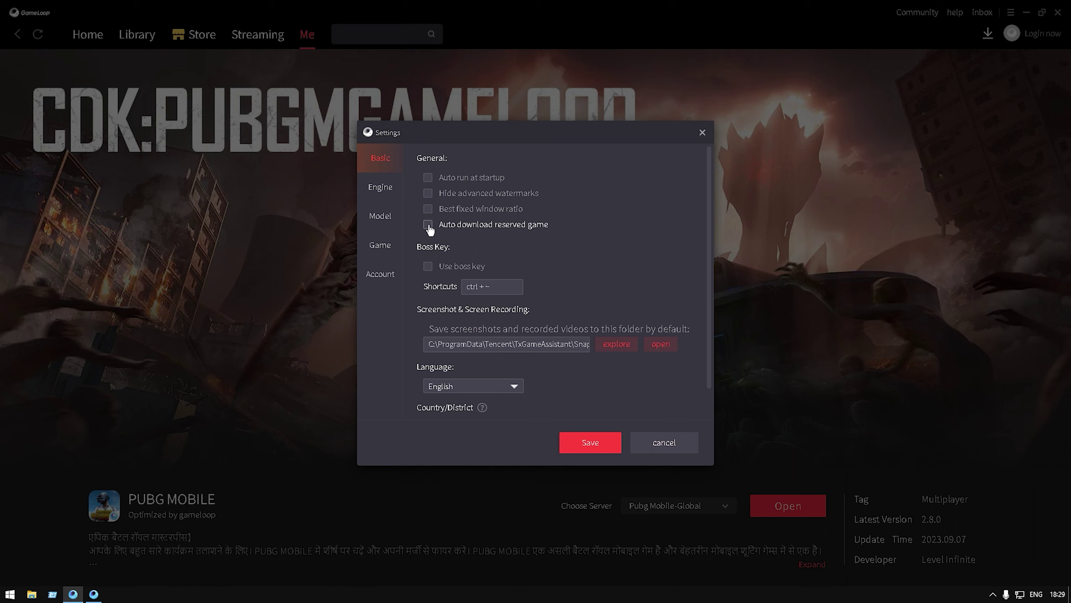
{"action": "scroll", "coordinate": [700, 243], "scroll_direction": "down", "scroll_amount": 1}
{"action": "left_click", "coordinate": [514, 395]}
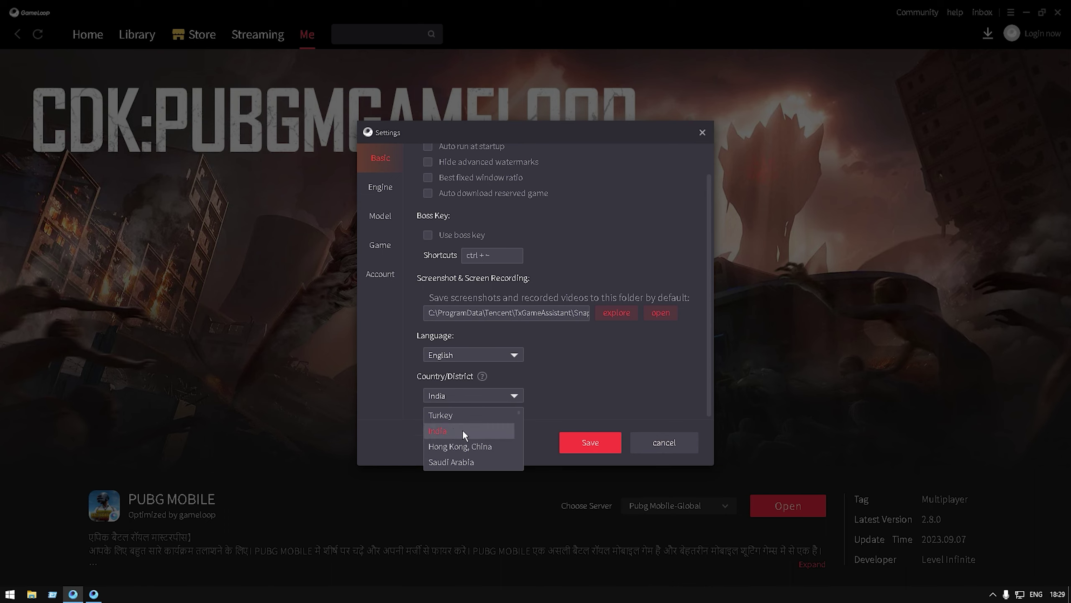
{"action": "left_click_drag", "start_coordinate": [521, 413], "coordinate": [518, 438]}
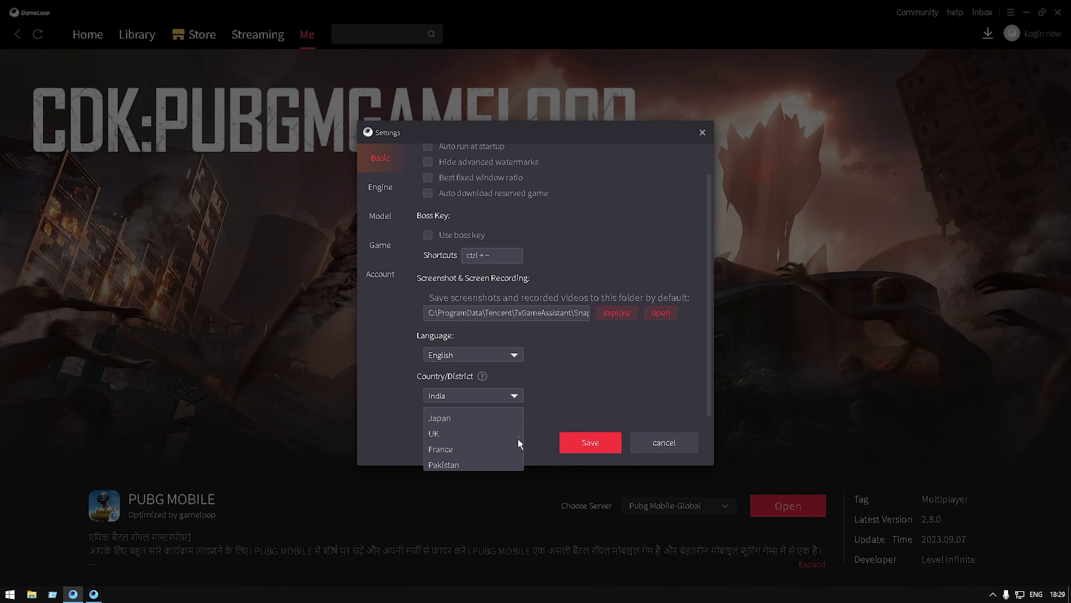
{"action": "left_click", "coordinate": [388, 354]}
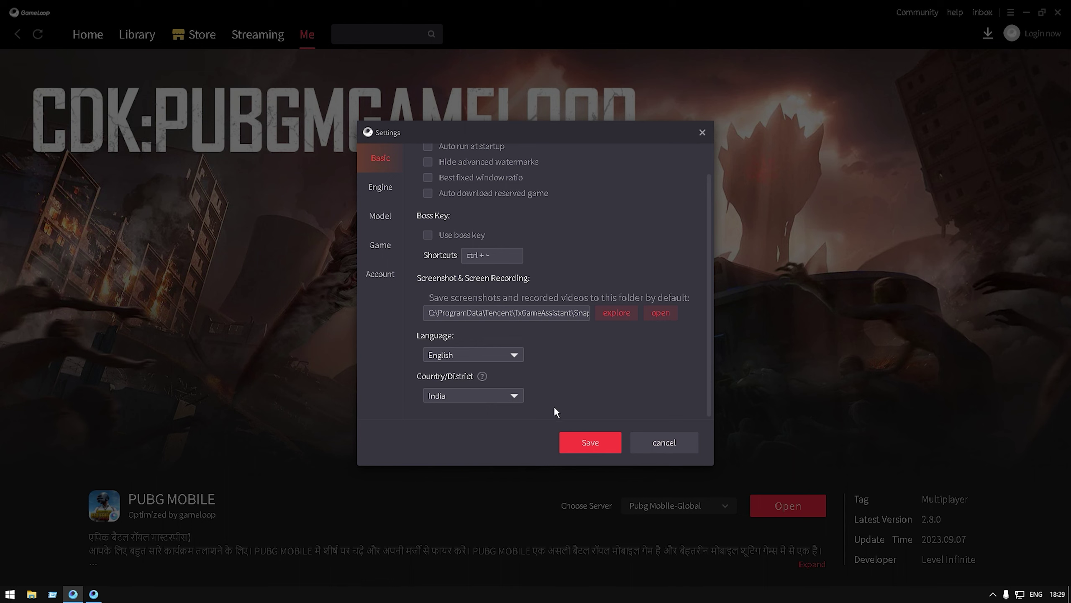
{"action": "left_click", "coordinate": [508, 399]}
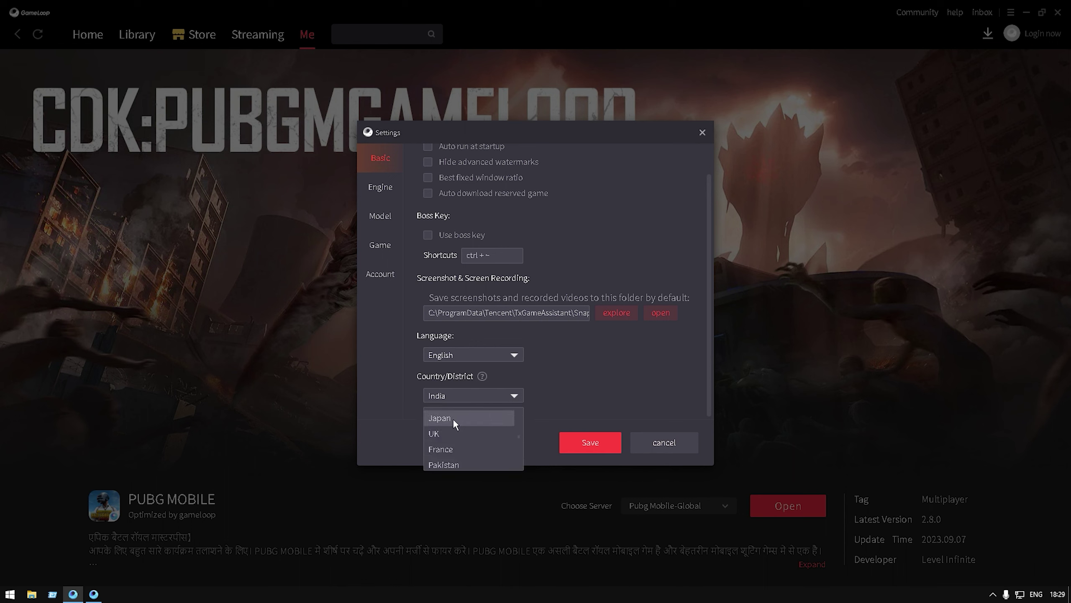
{"action": "left_click", "coordinate": [416, 394]}
- In the engine settings, enable Root Authority and adb Debugging and set the screen rendering mode to OpenGL+
{"action": "left_click", "coordinate": [384, 190]}
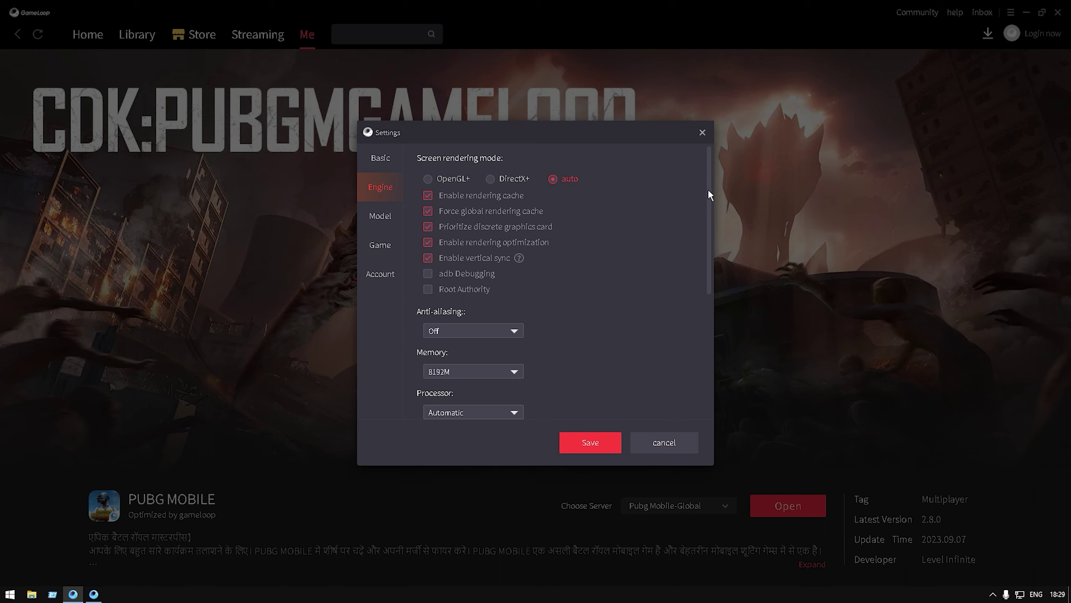
{"action": "left_click", "coordinate": [428, 288]}
{"action": "left_click", "coordinate": [428, 273]}
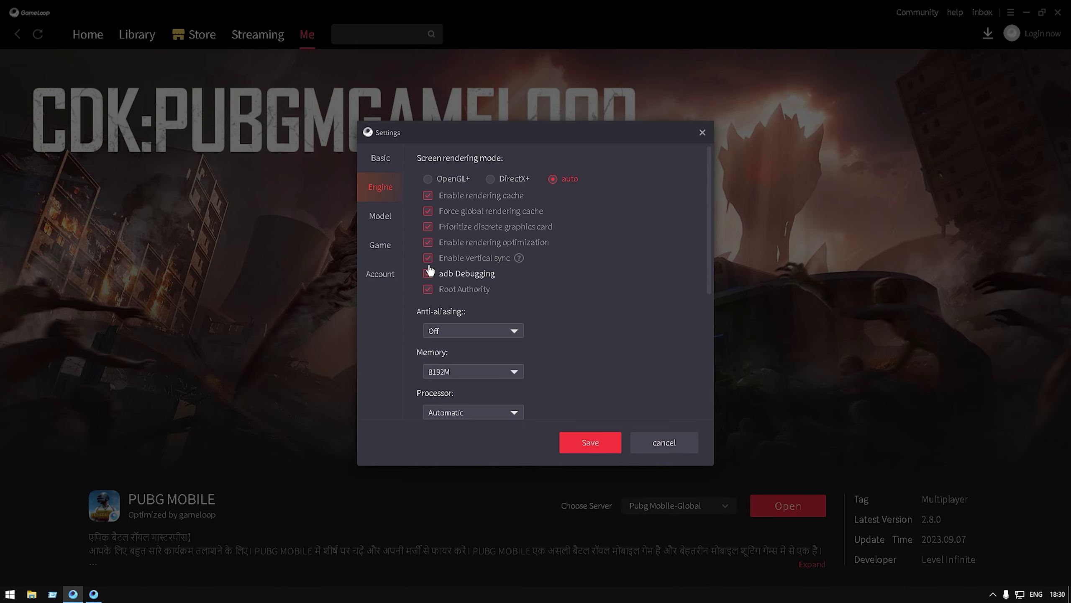
{"action": "left_click", "coordinate": [428, 179]}
- Set the engine's anti-aliasing to Ultra and choose 8192M of memory
{"action": "left_click_drag", "start_coordinate": [706, 195], "coordinate": [708, 216]}
{"action": "left_click", "coordinate": [496, 283]}
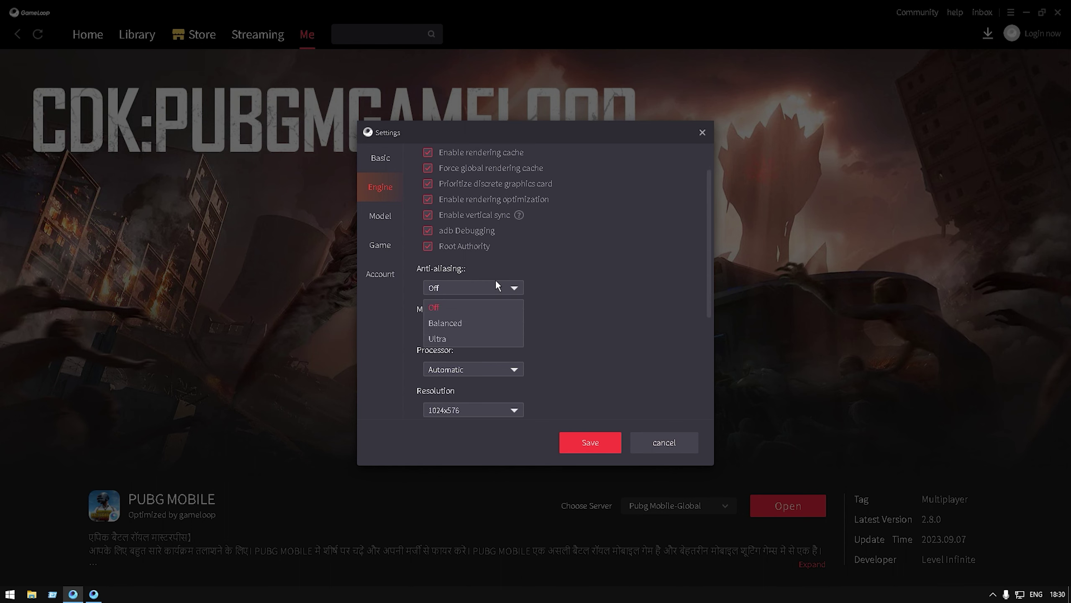
{"action": "left_click", "coordinate": [460, 336]}
{"action": "left_click", "coordinate": [517, 329]}
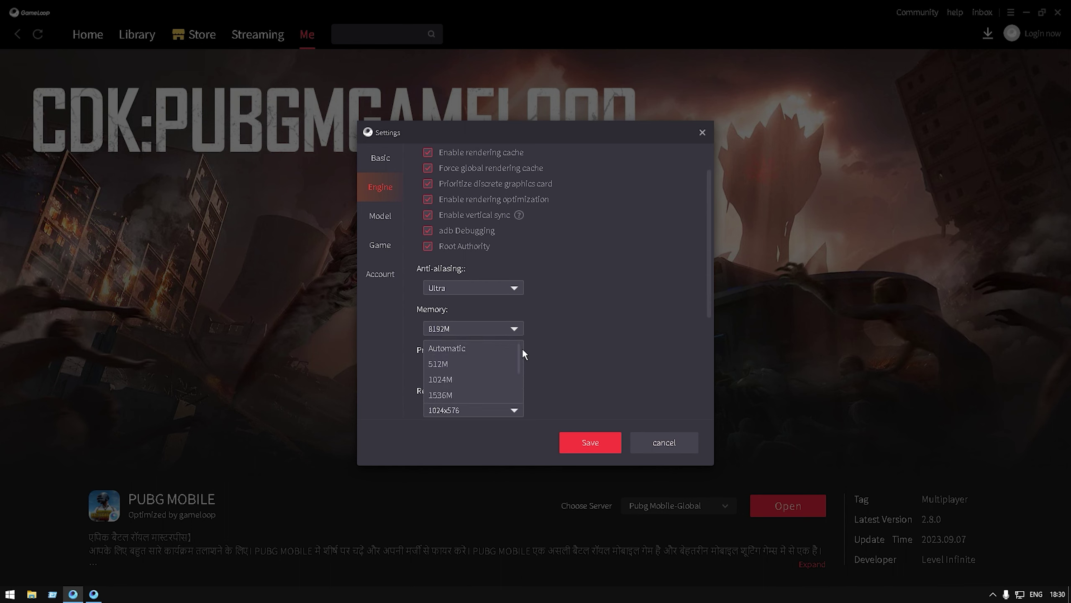
{"action": "scroll", "coordinate": [501, 394], "scroll_direction": "down", "scroll_amount": 3}
{"action": "left_click", "coordinate": [501, 393]}
- Choose Automatic for the processor and set the engine resolution to 1920x1080
{"action": "scroll", "coordinate": [712, 310], "scroll_direction": "down", "scroll_amount": 3}
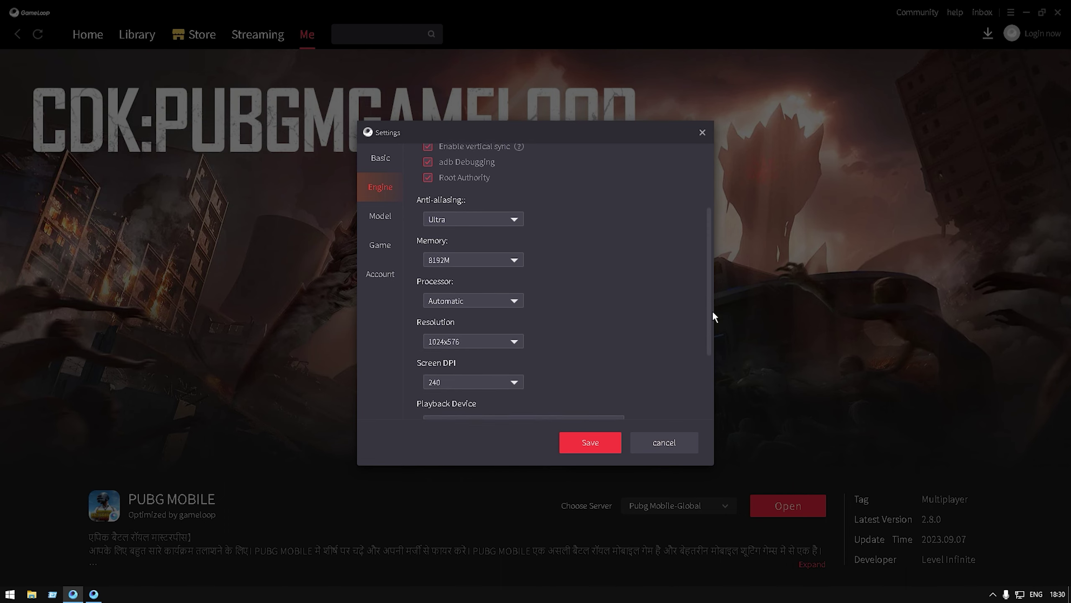
{"action": "left_click", "coordinate": [514, 300]}
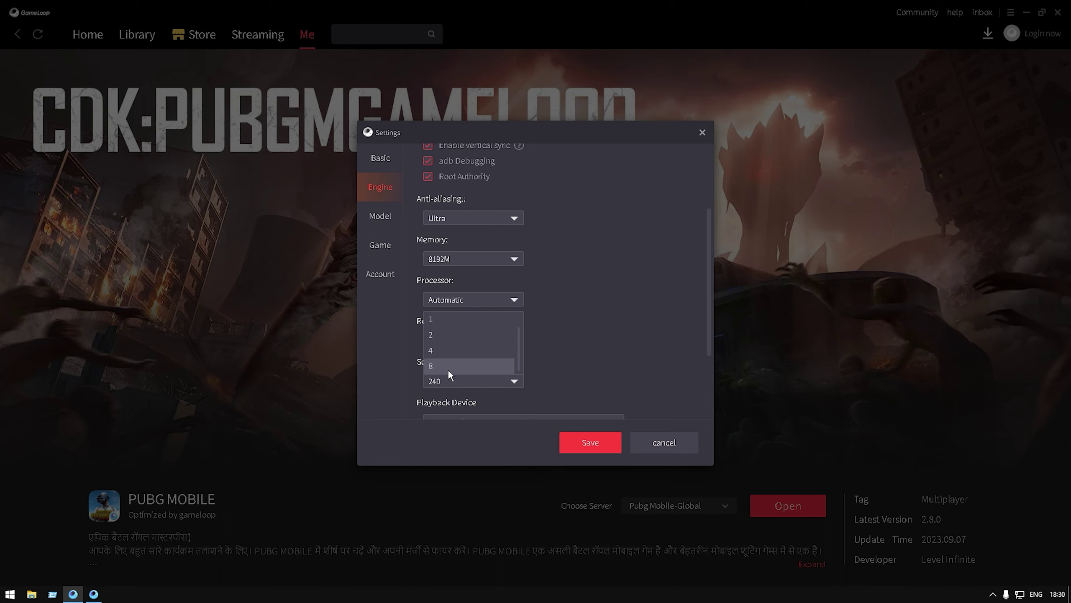
{"action": "scroll", "coordinate": [517, 352], "scroll_direction": "up", "scroll_amount": 1}
{"action": "left_click", "coordinate": [463, 317]}
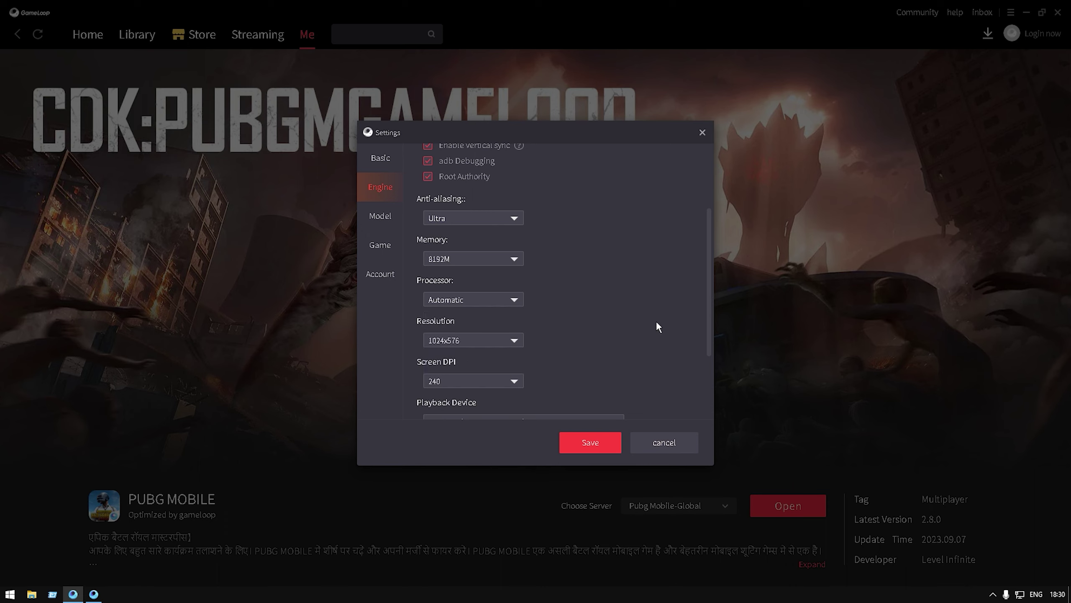
{"action": "left_click", "coordinate": [523, 336]}
{"action": "scroll", "coordinate": [518, 371], "scroll_direction": "down", "scroll_amount": 2}
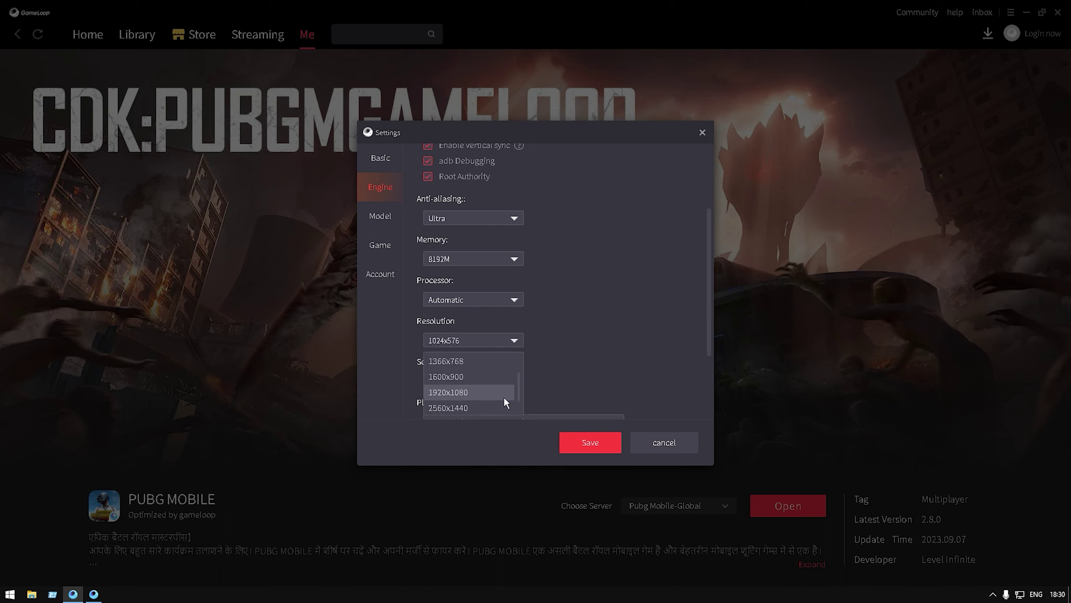
{"action": "left_click", "coordinate": [475, 392]}
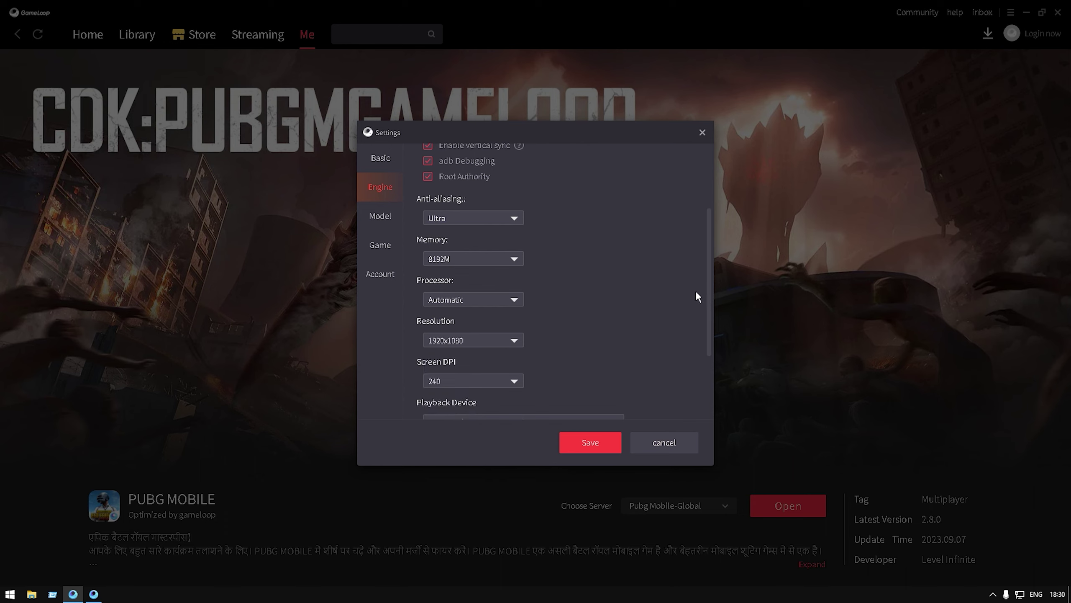
- Look through the Screen DPI options, leaving 240 selected, and choose DirectSound as the audio channel
{"action": "scroll", "coordinate": [700, 299], "scroll_direction": "down", "scroll_amount": 2}
{"action": "left_click", "coordinate": [511, 275]}
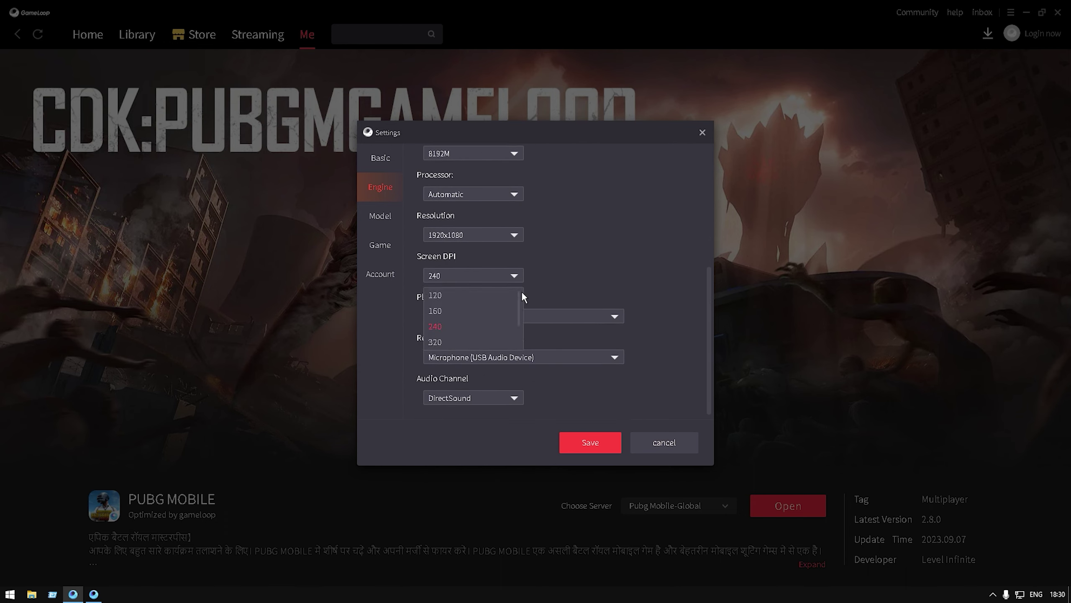
{"action": "scroll", "coordinate": [515, 316], "scroll_direction": "down", "scroll_amount": 2}
{"action": "left_click", "coordinate": [514, 303]}
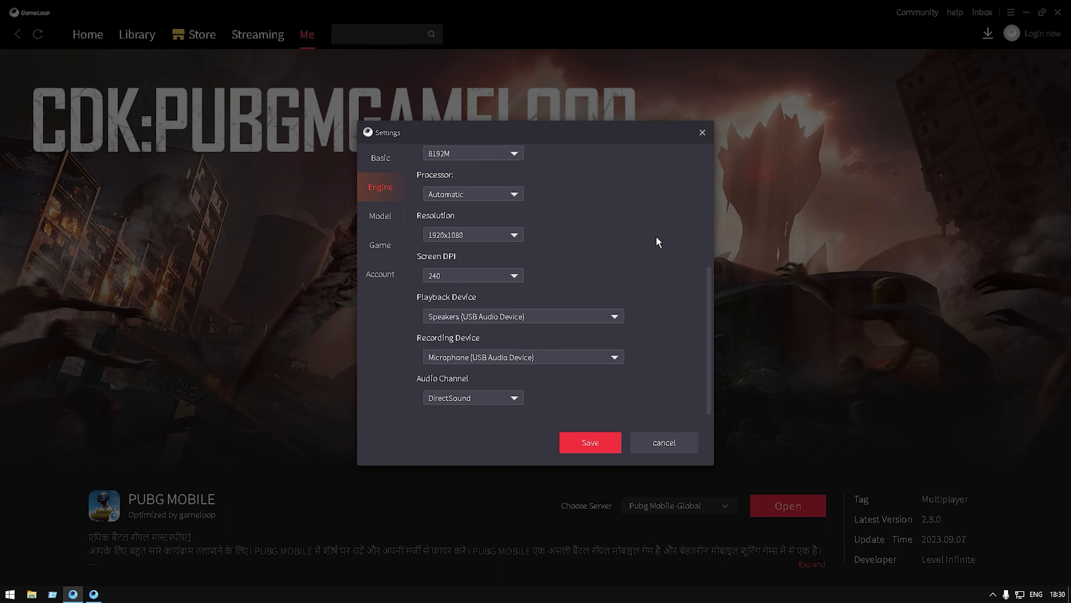
{"action": "left_click", "coordinate": [515, 399]}
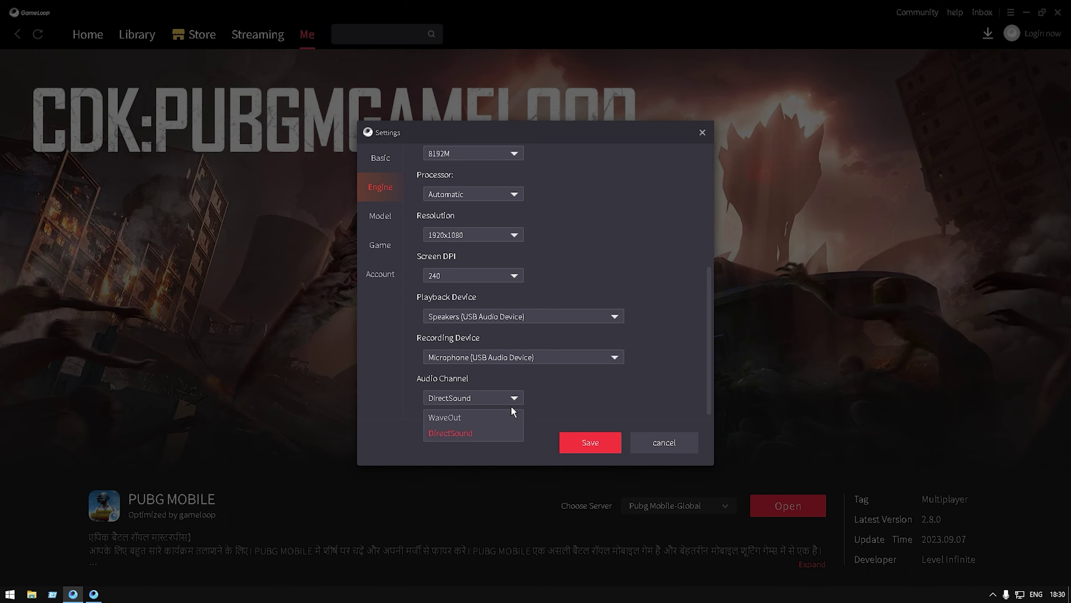
{"action": "left_click", "coordinate": [474, 434]}
- Check the list of custom mobile phone models, leaving Asus ROG 2 selected
{"action": "left_click", "coordinate": [380, 215]}
{"action": "left_click", "coordinate": [482, 198]}
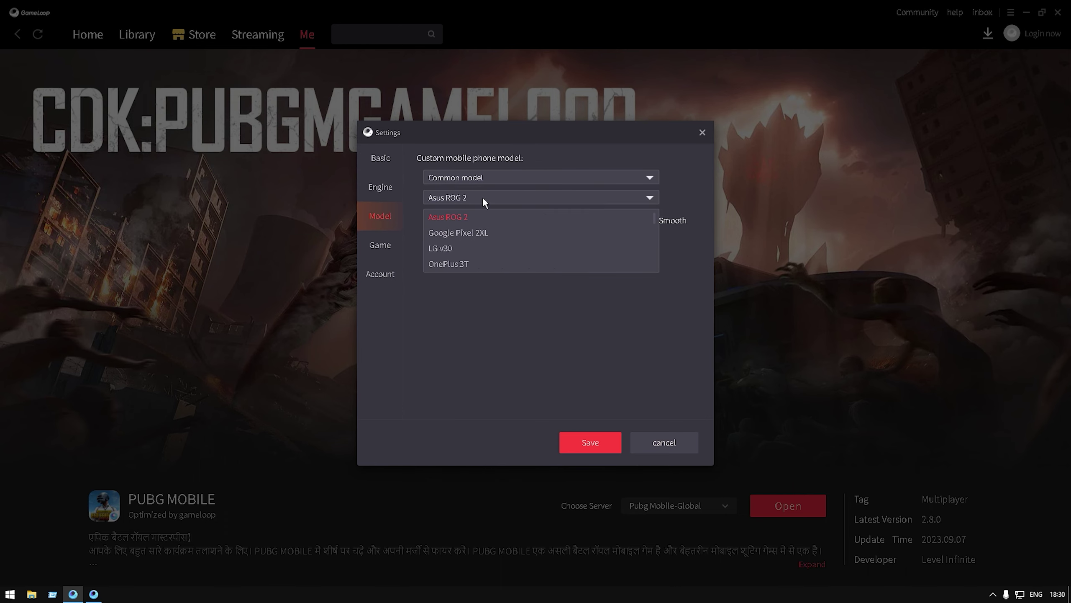
{"action": "left_click", "coordinate": [458, 194]}
- For PUBG MOBILE, set the game definition to HD 1080P, graphics quality to HD and FPS to 90
{"action": "left_click", "coordinate": [380, 246]}
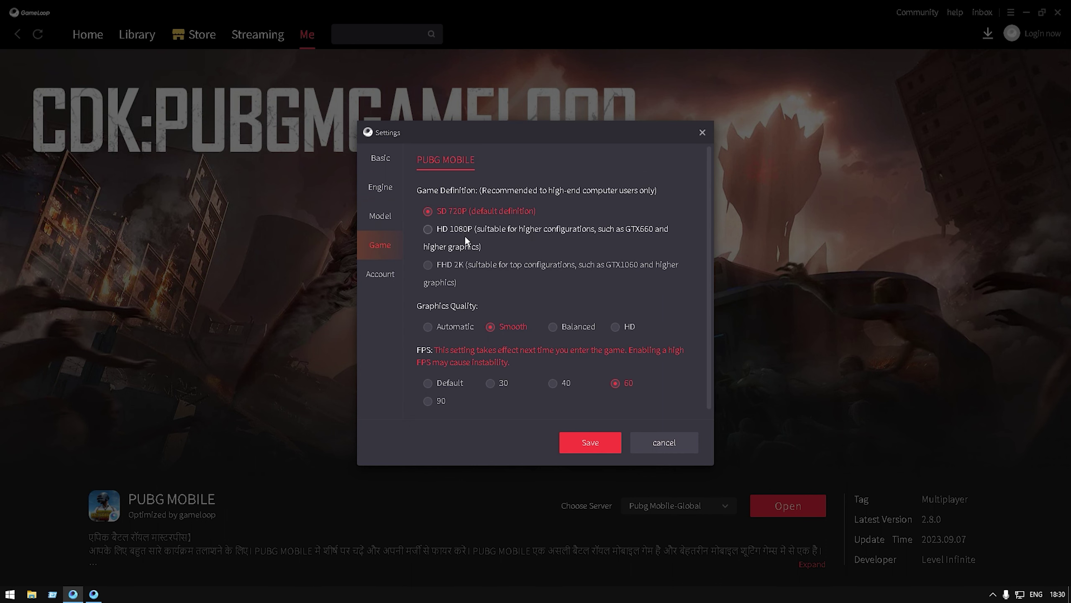
{"action": "left_click", "coordinate": [427, 229]}
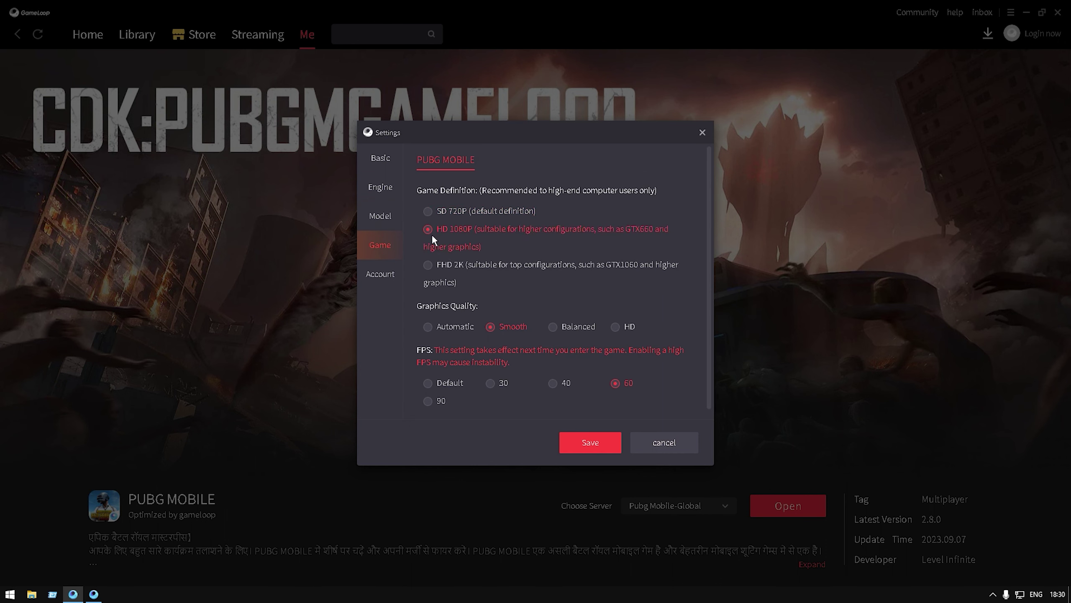
{"action": "left_click", "coordinate": [626, 333]}
{"action": "left_click", "coordinate": [428, 401]}
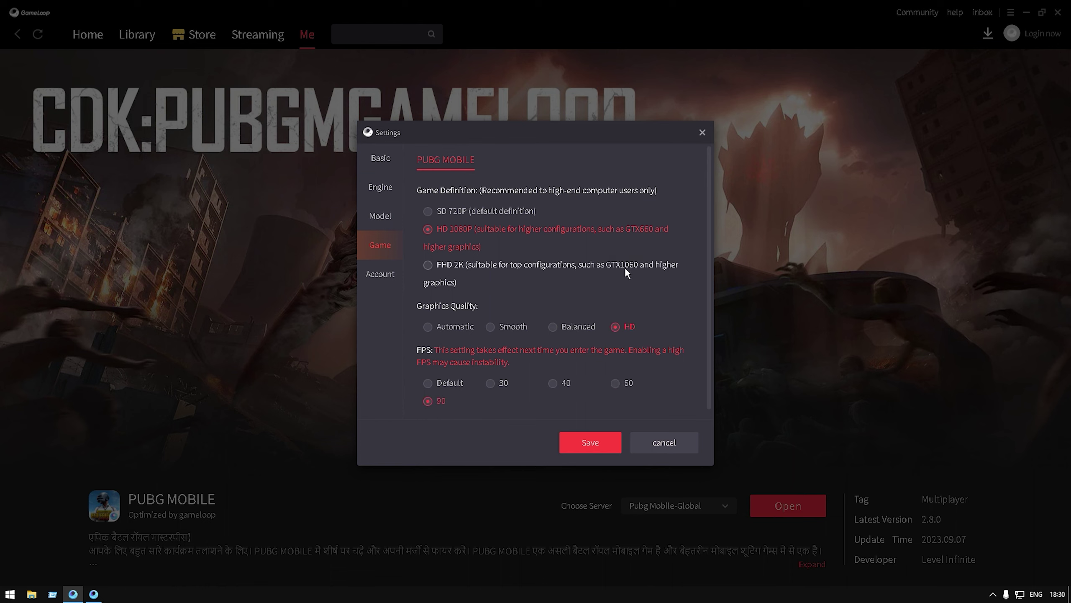
- Choose FHD 2K as the PUBG MOBILE game definition and close the settings without saving
{"action": "left_click", "coordinate": [428, 265]}
{"action": "scroll", "coordinate": [708, 264], "scroll_direction": "down", "scroll_amount": 1}
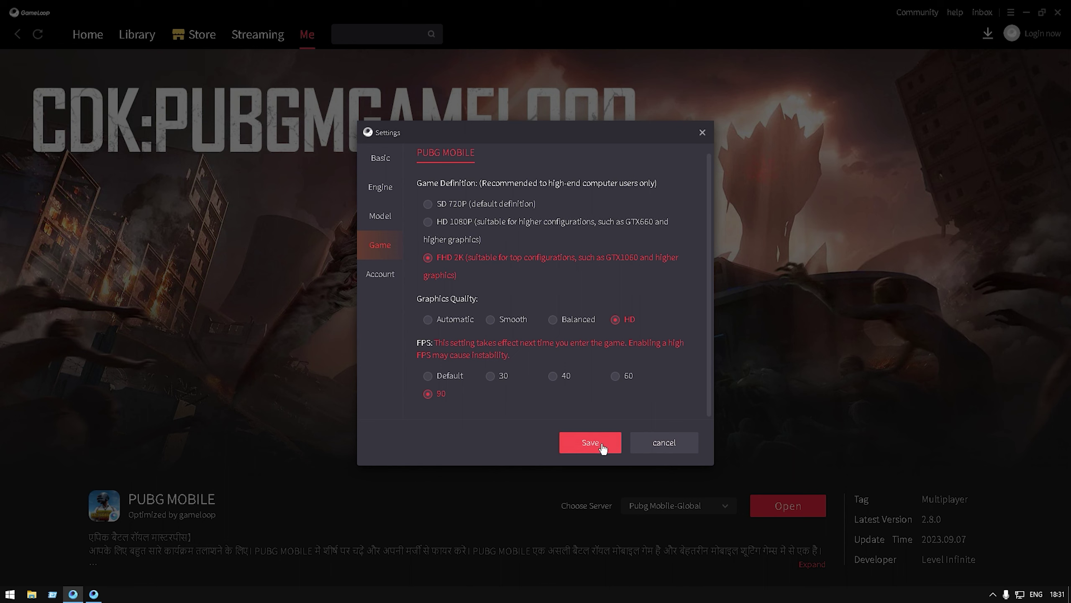
{"action": "left_click", "coordinate": [703, 134]}
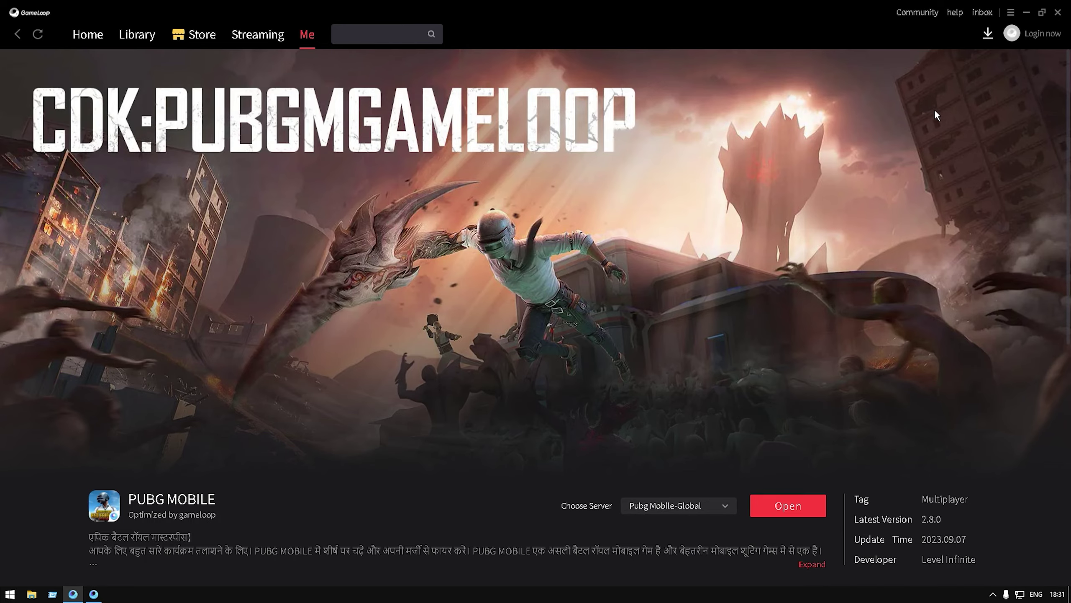
- Run a GameLoop update check and dismiss its result
{"action": "left_click", "coordinate": [1010, 14]}
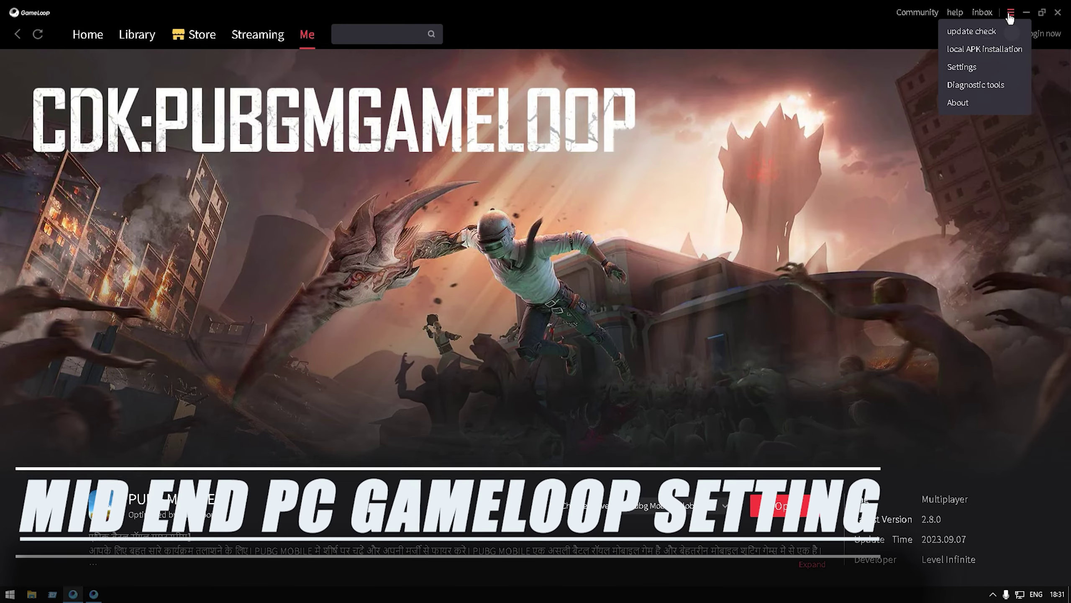
{"action": "left_click", "coordinate": [1007, 31]}
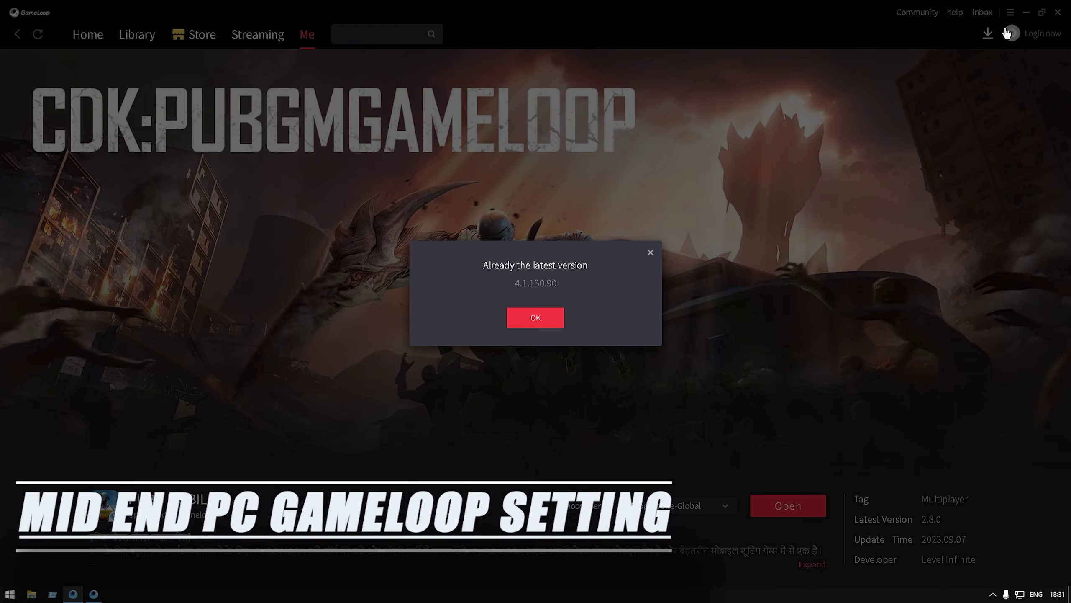
{"action": "left_click", "coordinate": [558, 316]}
- Reopen GameLoop's settings, review the Basic options and Country/District list leaving India selected, and open the engine settings
{"action": "left_click", "coordinate": [1010, 13]}
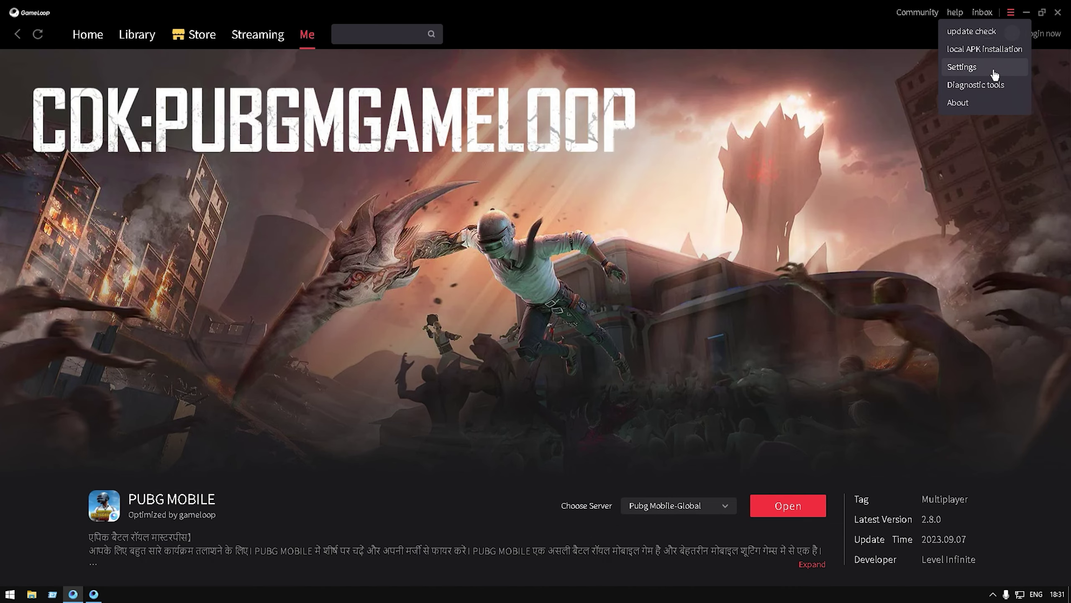
{"action": "left_click", "coordinate": [970, 67]}
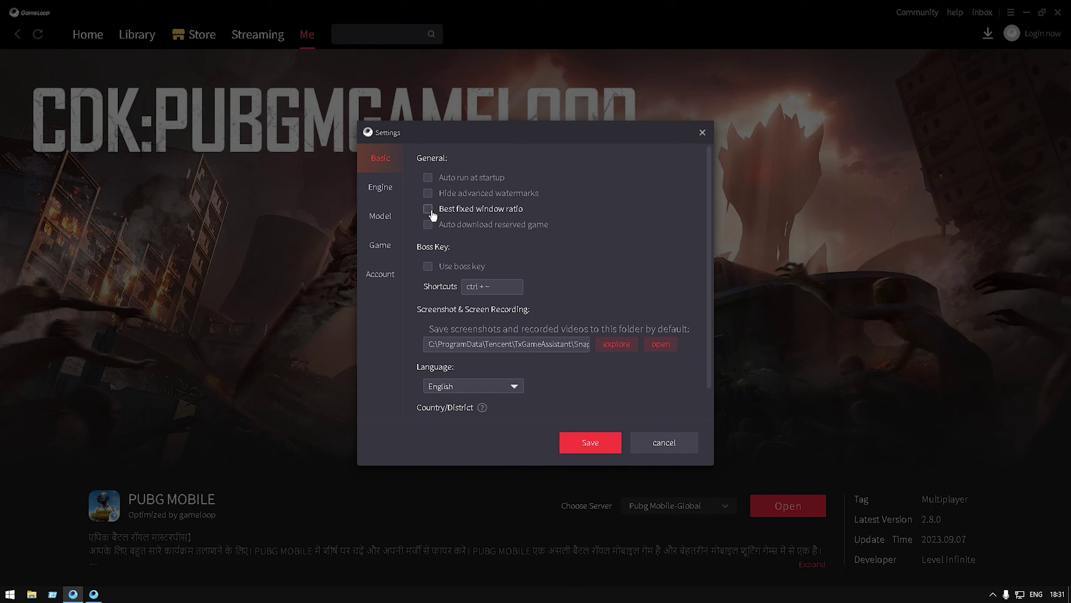
{"action": "scroll", "coordinate": [542, 283], "scroll_direction": "down", "scroll_amount": 1}
{"action": "left_click", "coordinate": [491, 396]}
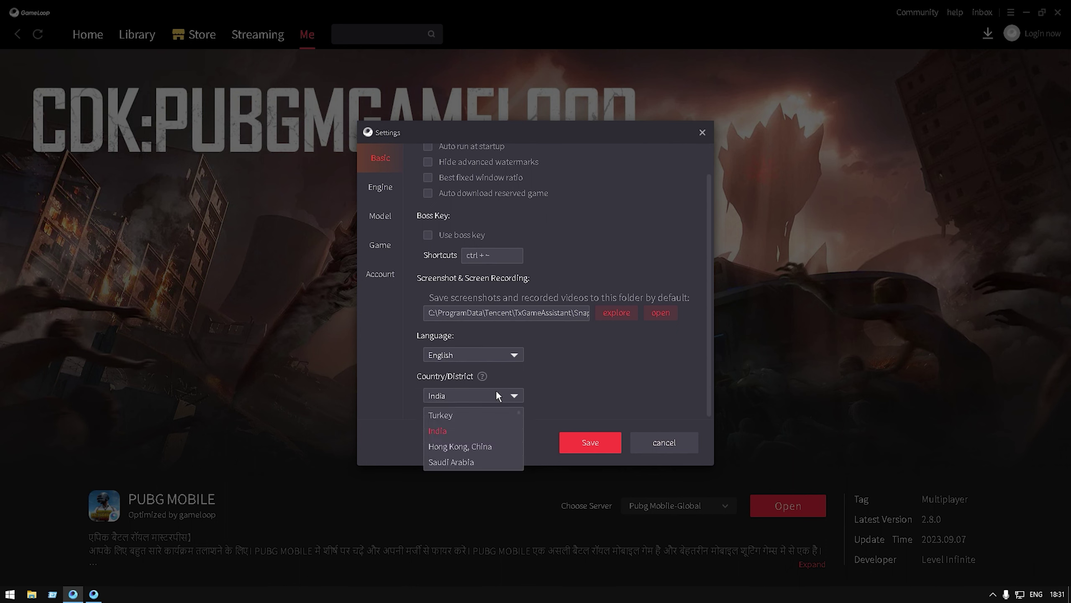
{"action": "left_click", "coordinate": [495, 393]}
{"action": "left_click", "coordinate": [386, 185]}
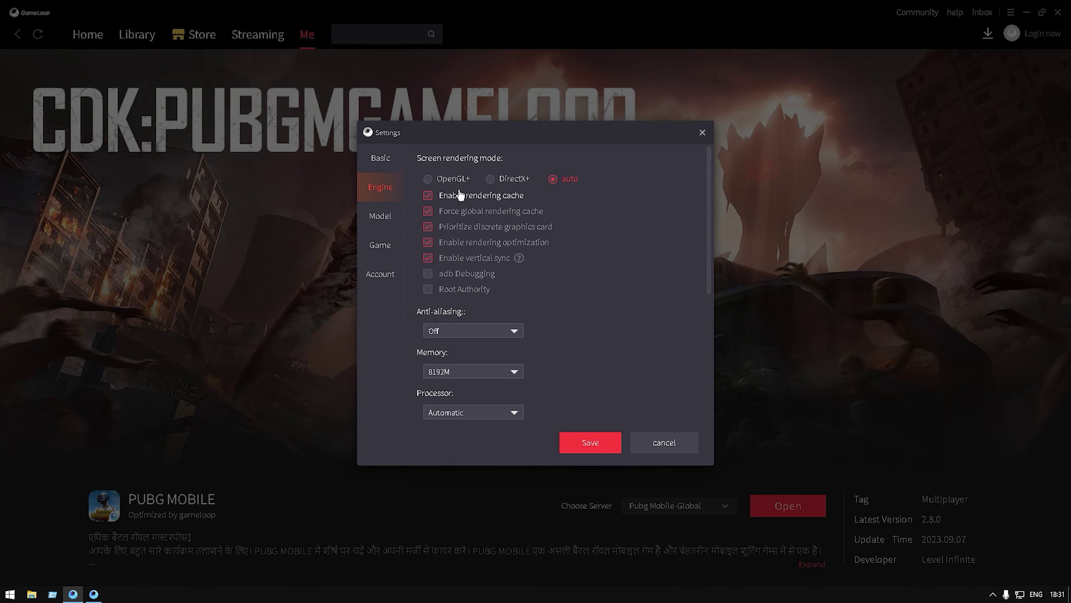
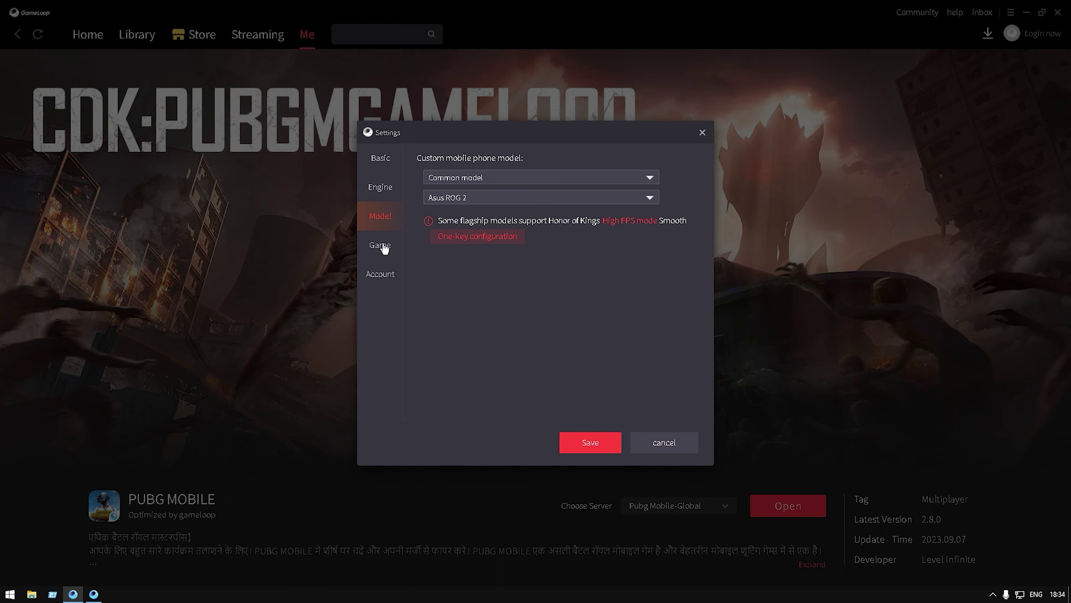
- Save the PUBG MOBILE game settings with SD 720P definition, Smooth graphics quality and 60 FPS, and close the GameLoop launcher
{"action": "left_click", "coordinate": [382, 245]}
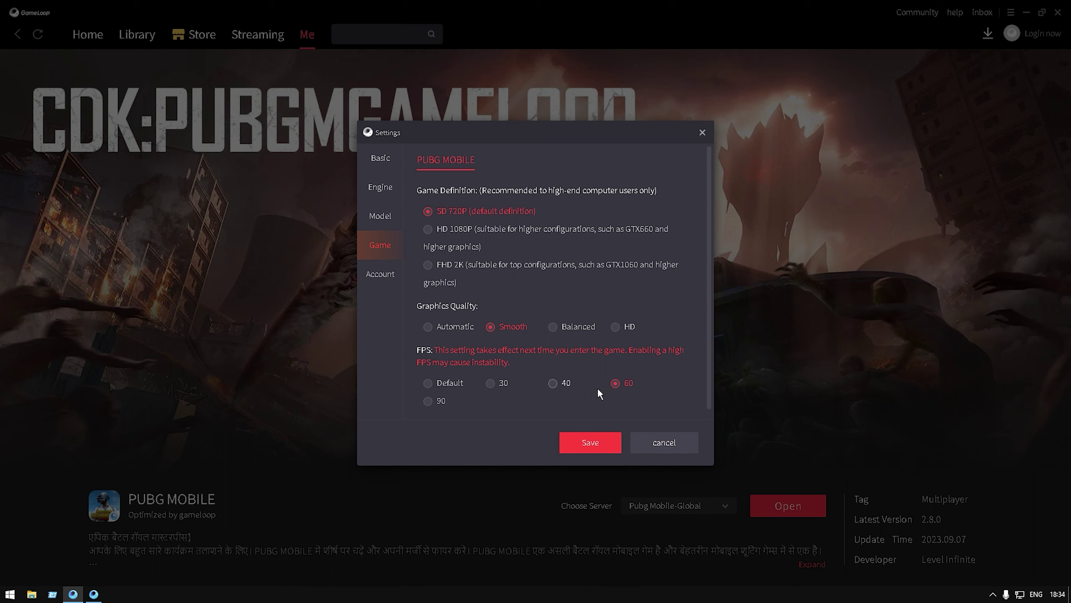
{"action": "left_click", "coordinate": [590, 443]}
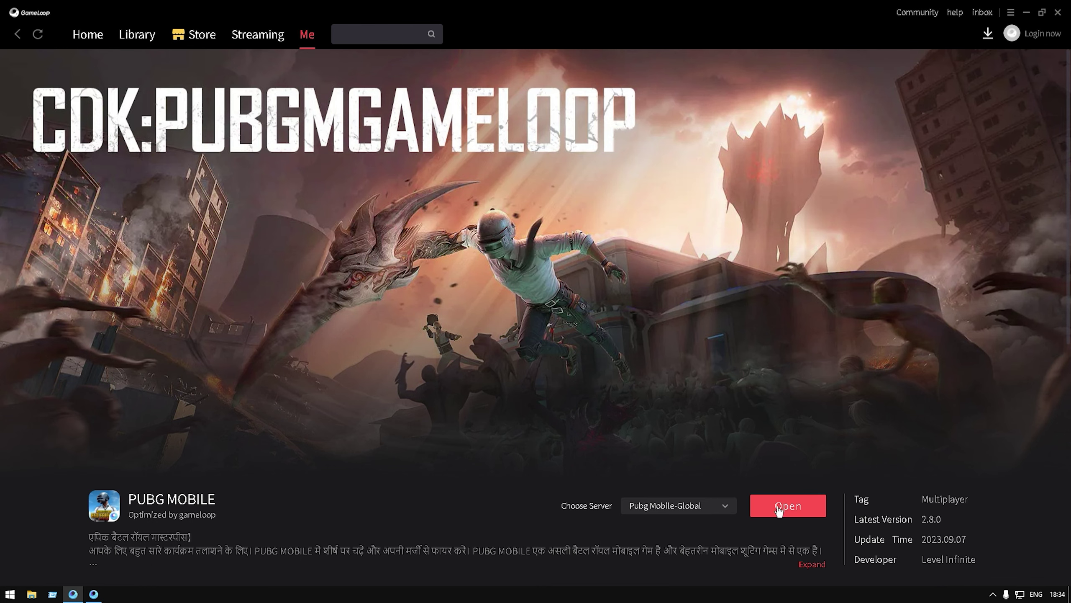
{"action": "left_click", "coordinate": [1059, 13]}
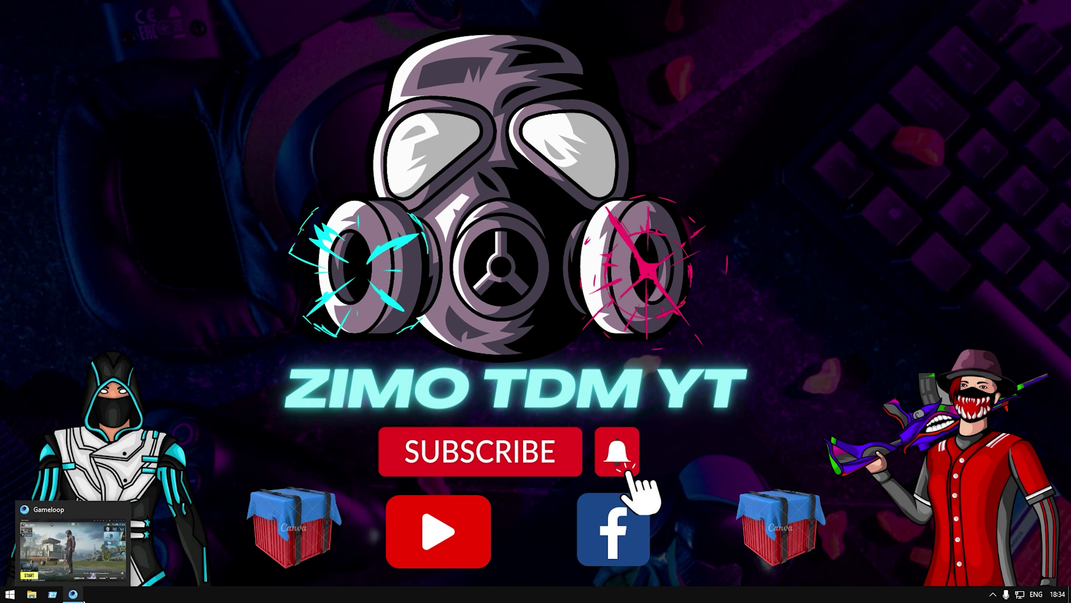
- Switch to the running PUBG MOBILE window and examine GameLoop's CPU, GPU and memory usage in Task Manager
{"action": "left_click", "coordinate": [73, 594]}
{"action": "left_click", "coordinate": [745, 91]}
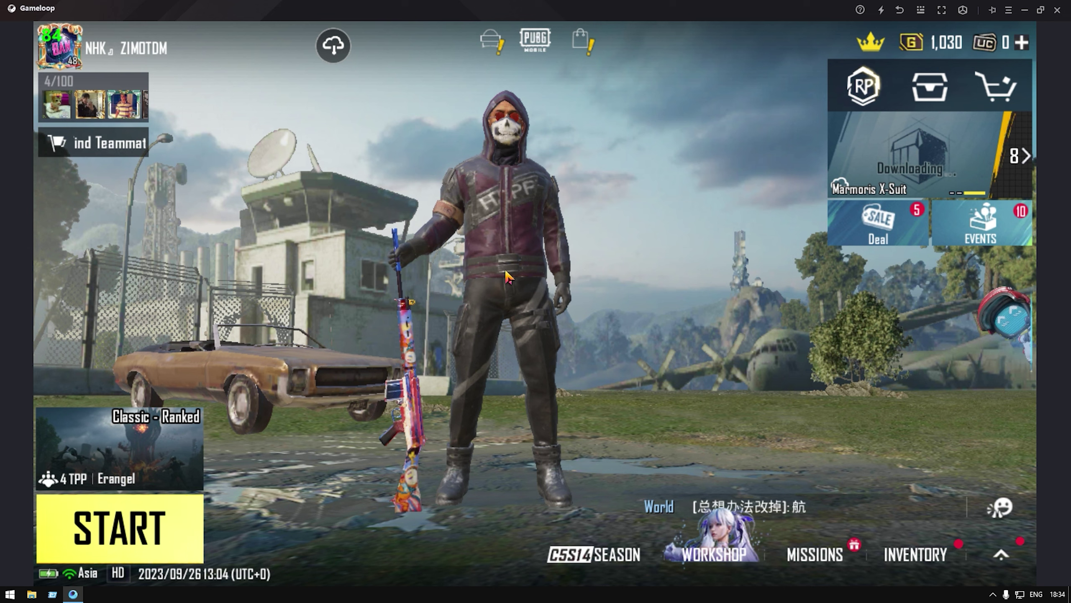
{"action": "right_click", "coordinate": [948, 594]}
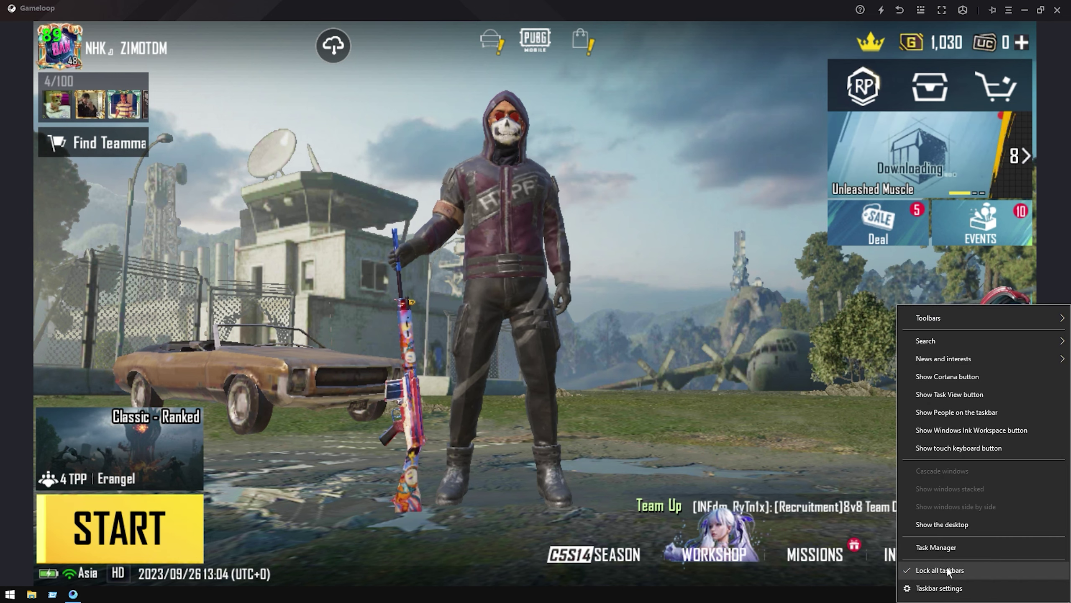
{"action": "left_click", "coordinate": [947, 548]}
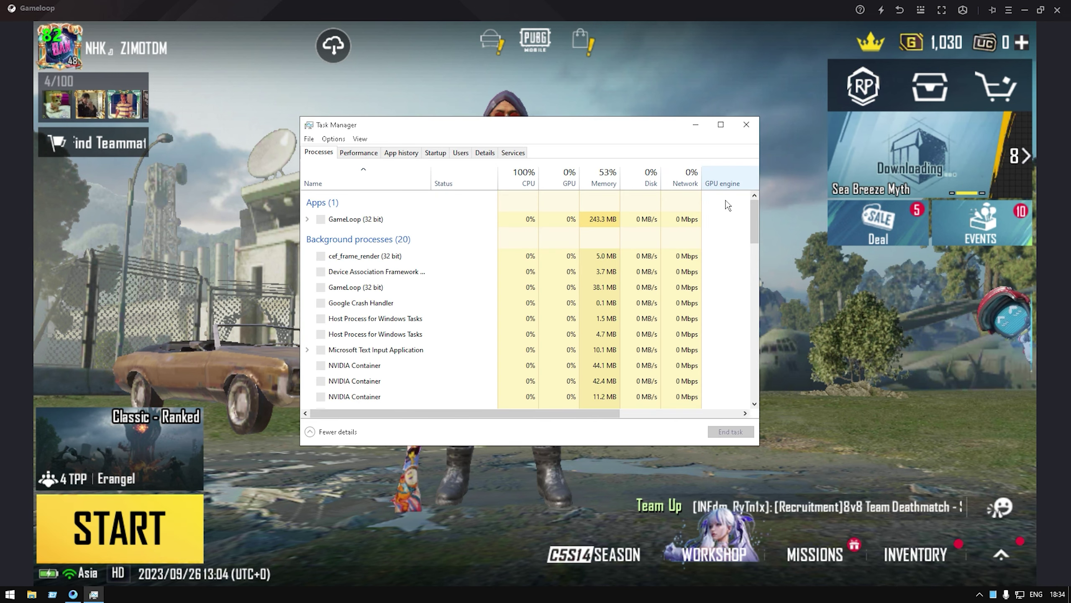
{"action": "scroll", "coordinate": [754, 205], "scroll_direction": "up", "scroll_amount": 2}
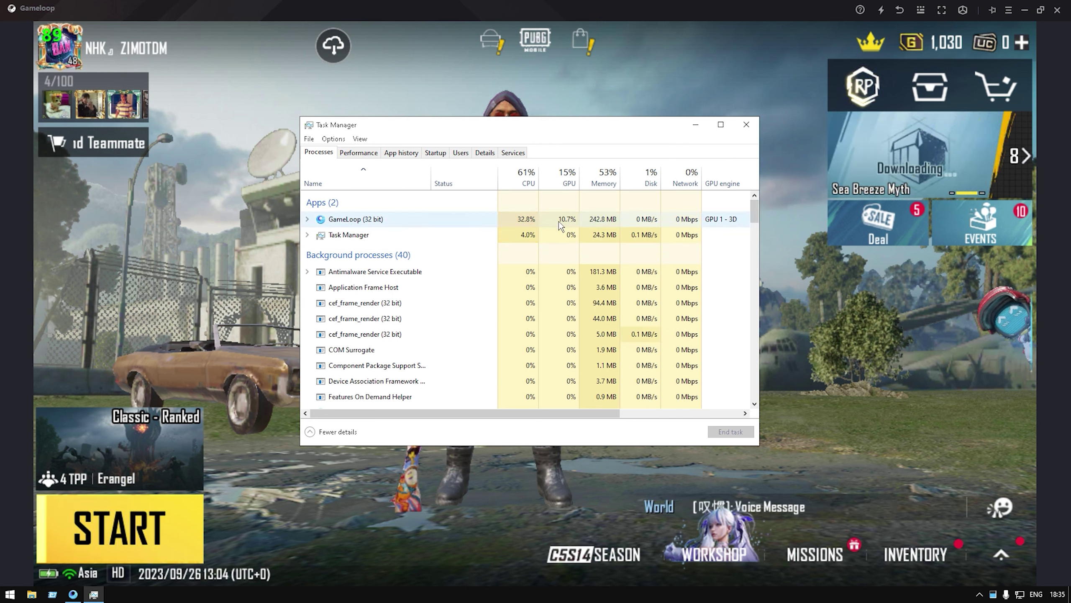
{"action": "scroll", "coordinate": [585, 296], "scroll_direction": "down", "scroll_amount": 1}
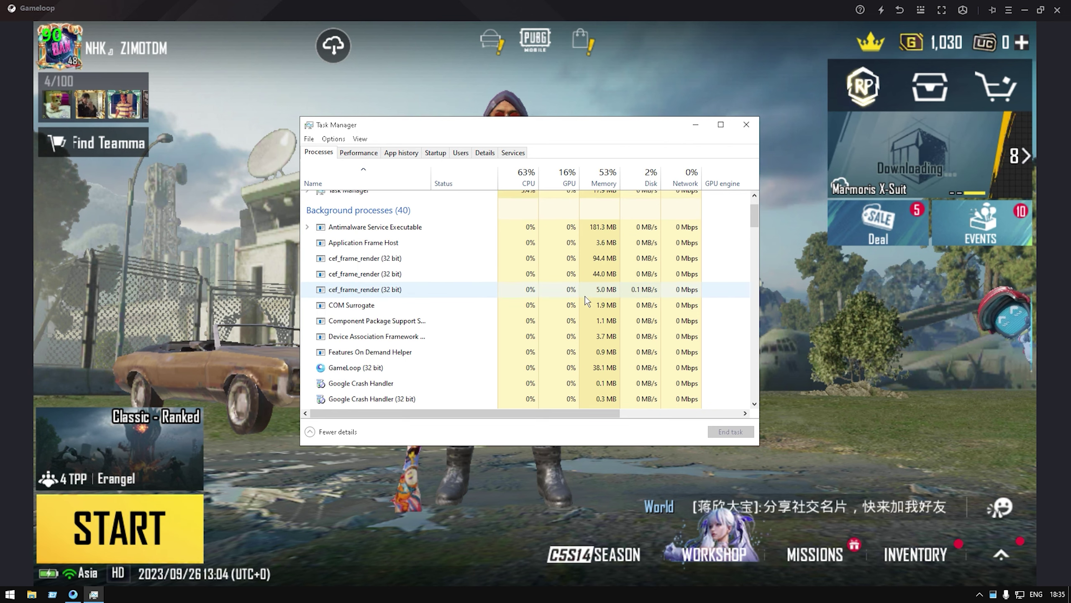
{"action": "scroll", "coordinate": [585, 296], "scroll_direction": "up", "scroll_amount": 1}
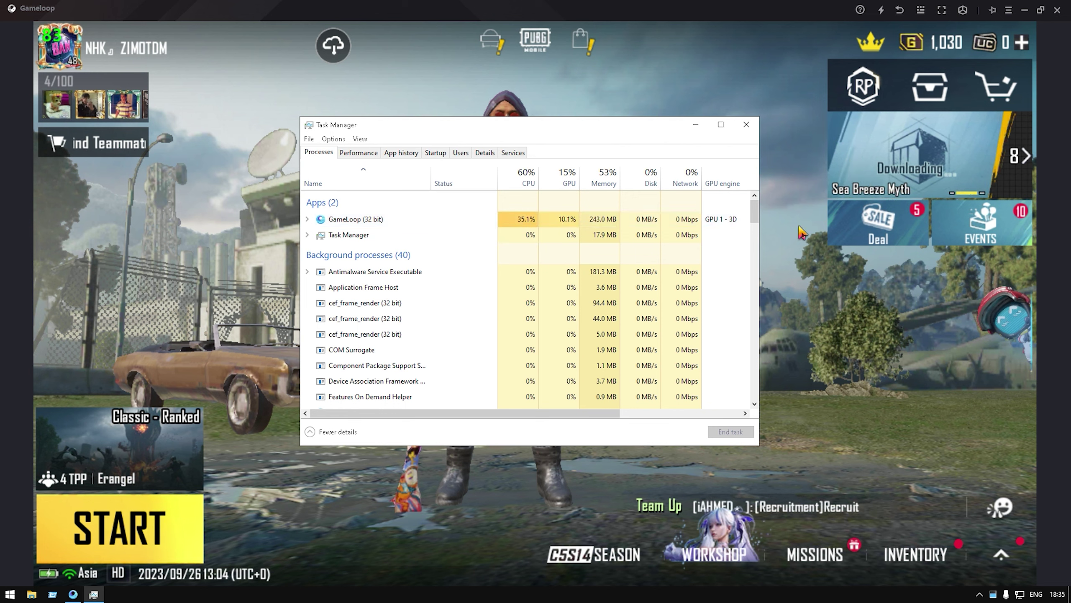
- Find the GameLoop (32 bit) and syzs_dl_svr (32 bit) background processes, bring up their task options, and close Task Manager
{"action": "mouse_move", "coordinate": [751, 205]}
{"action": "left_mouse_down"}
{"action": "mouse_move", "coordinate": [753, 242]}
{"action": "mouse_move", "coordinate": [749, 221]}
{"action": "left_mouse_up"}
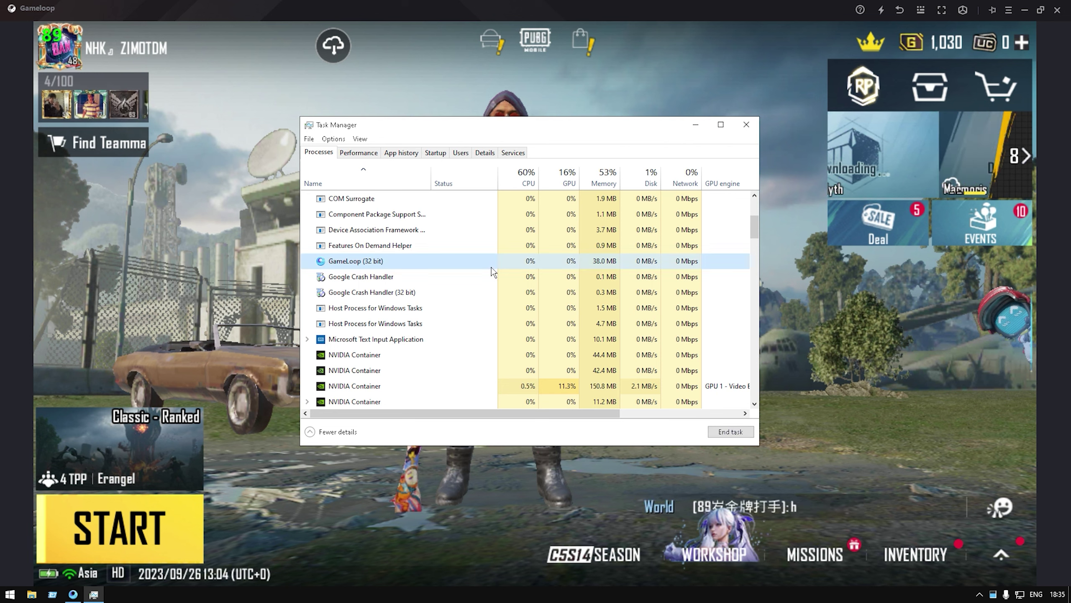
{"action": "right_click", "coordinate": [492, 265]}
{"action": "left_click", "coordinate": [616, 254]}
{"action": "left_click_drag", "start_coordinate": [750, 223], "coordinate": [742, 252]}
{"action": "left_click", "coordinate": [357, 330]}
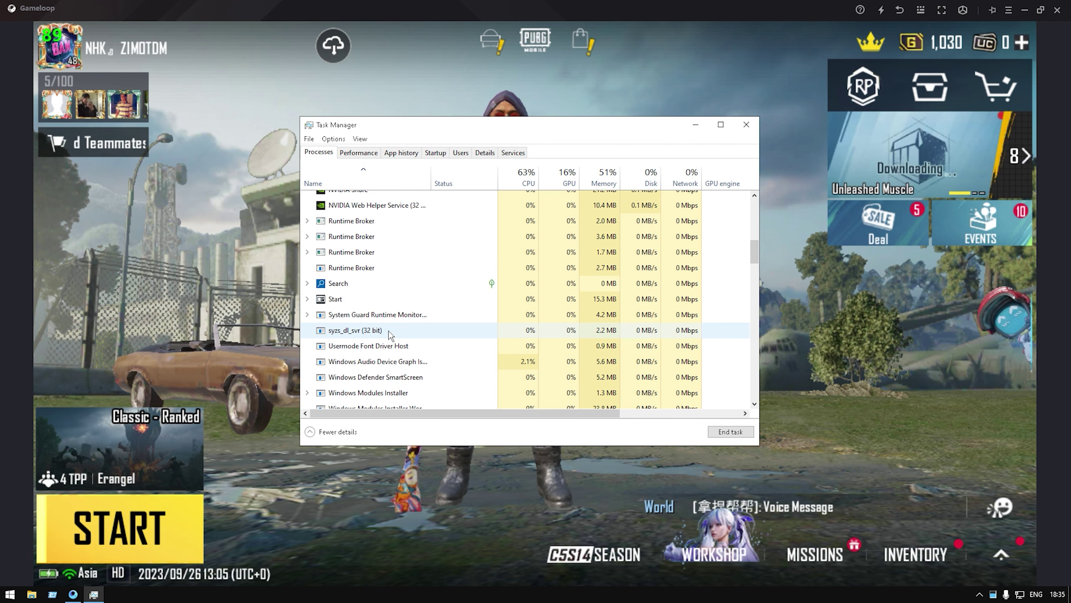
{"action": "right_click", "coordinate": [517, 332]}
{"action": "left_click", "coordinate": [547, 338]}
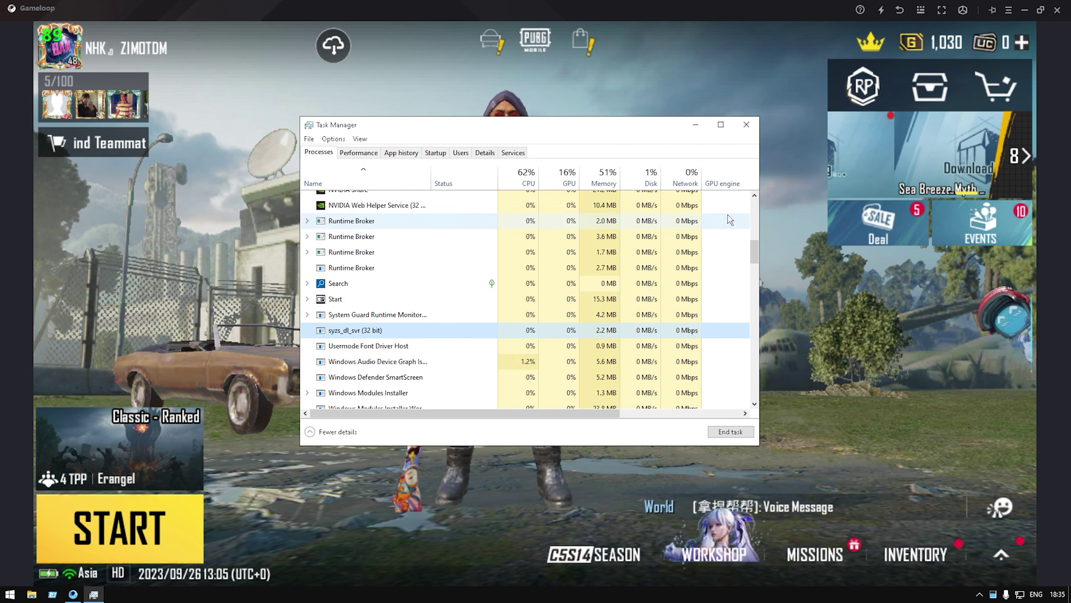
{"action": "left_click", "coordinate": [746, 124]}
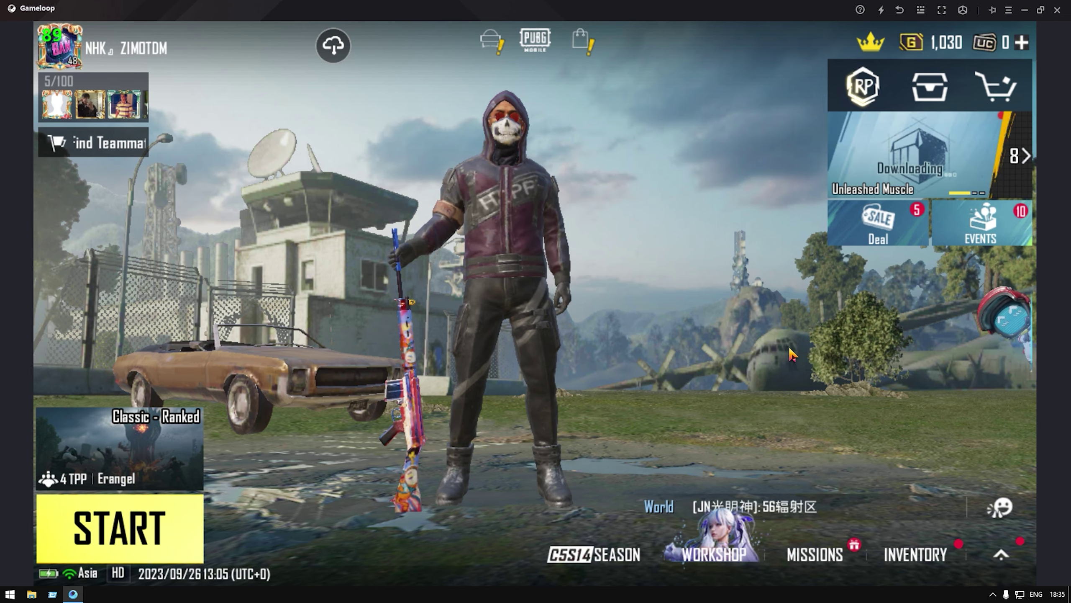
- Show PUBG MOBILE in full screen and open its Graphics & Audio settings
{"action": "key", "text": "F11"}
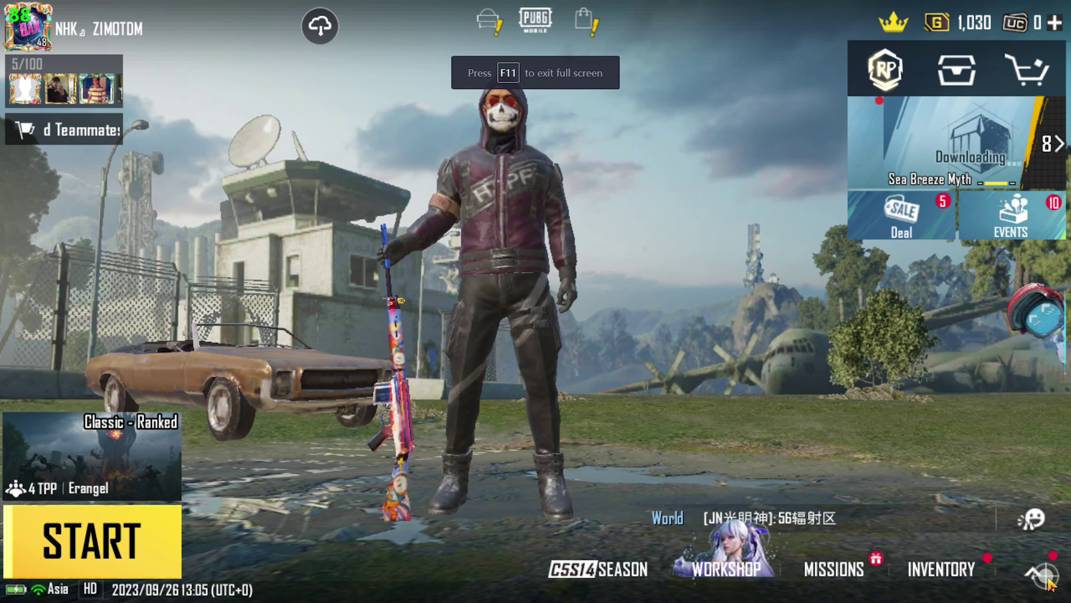
{"action": "left_click", "coordinate": [1032, 568]}
{"action": "left_click", "coordinate": [966, 88]}
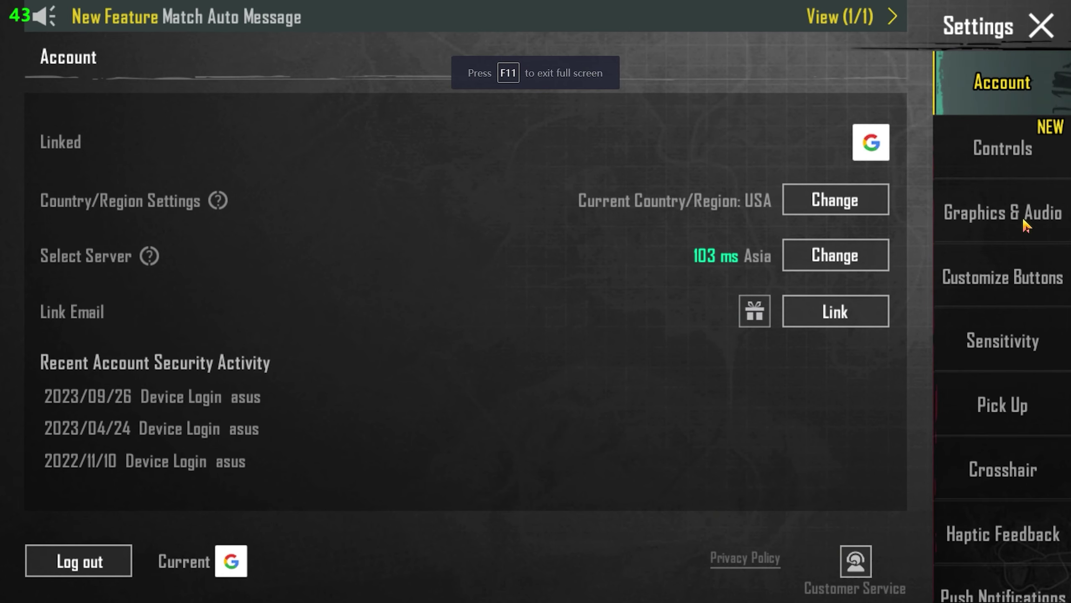
{"action": "left_click", "coordinate": [1023, 216]}
- Review the Lobby and Combat graphics settings, including frame rate, style, anti-aliasing and colorblind mode
{"action": "left_click", "coordinate": [246, 206]}
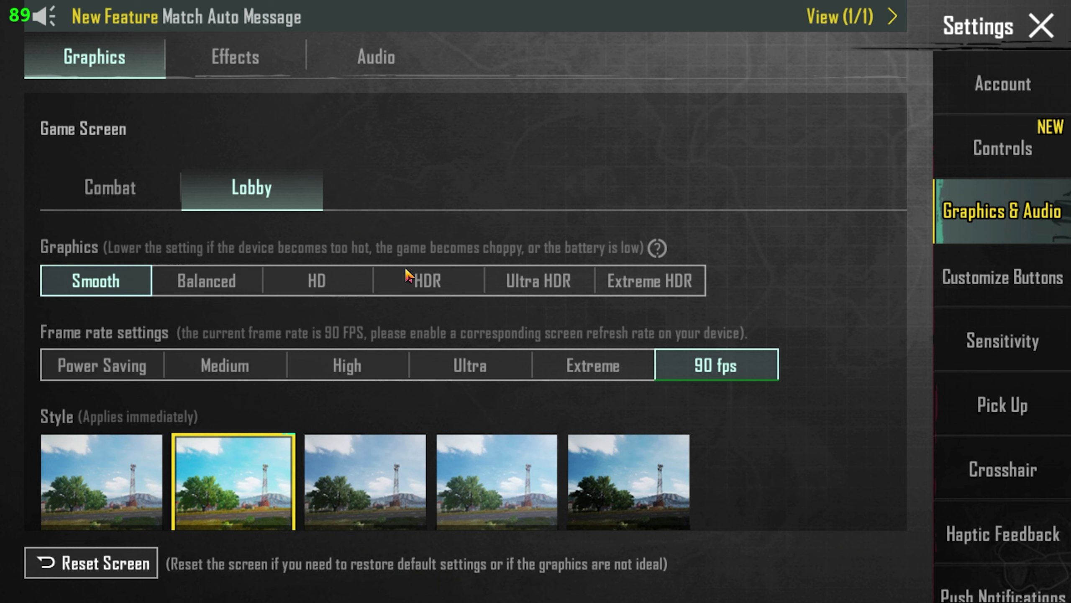
{"action": "scroll", "coordinate": [777, 407], "scroll_direction": "down", "scroll_amount": 5}
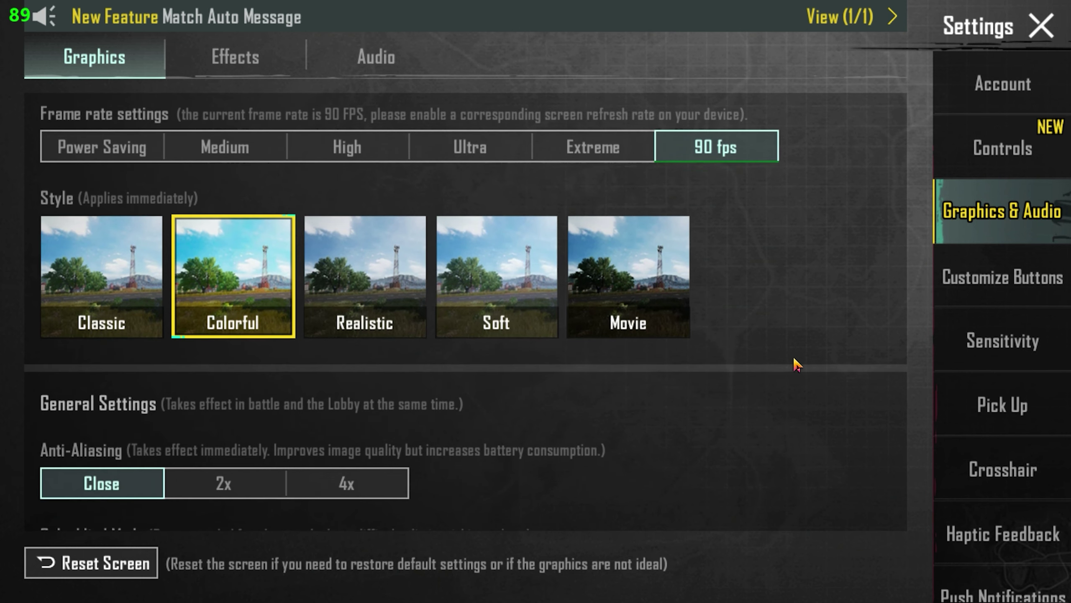
{"action": "scroll", "coordinate": [764, 396], "scroll_direction": "up", "scroll_amount": 5}
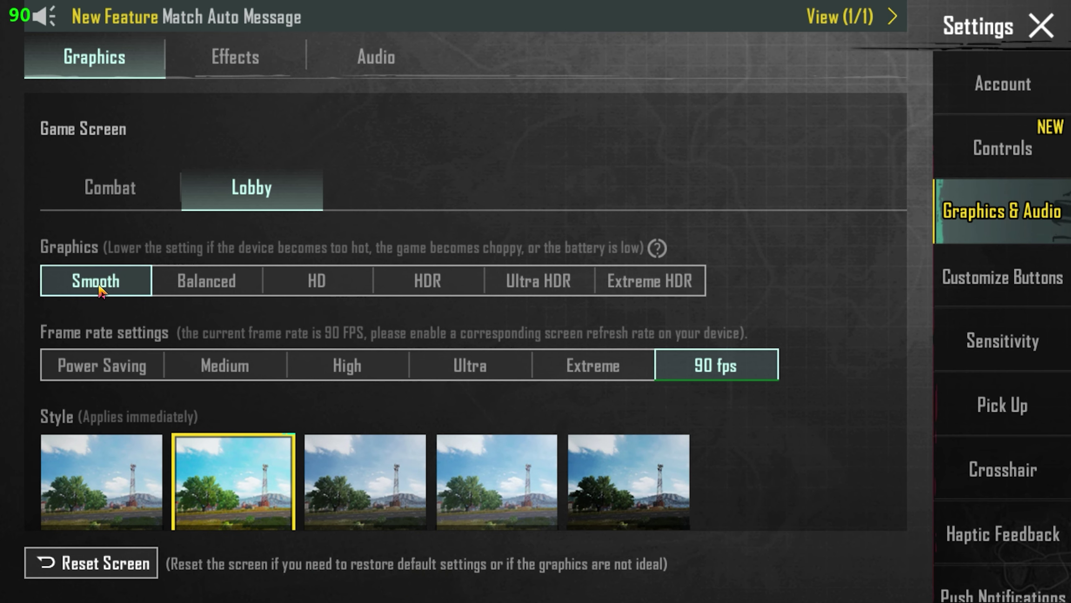
{"action": "left_click", "coordinate": [106, 195]}
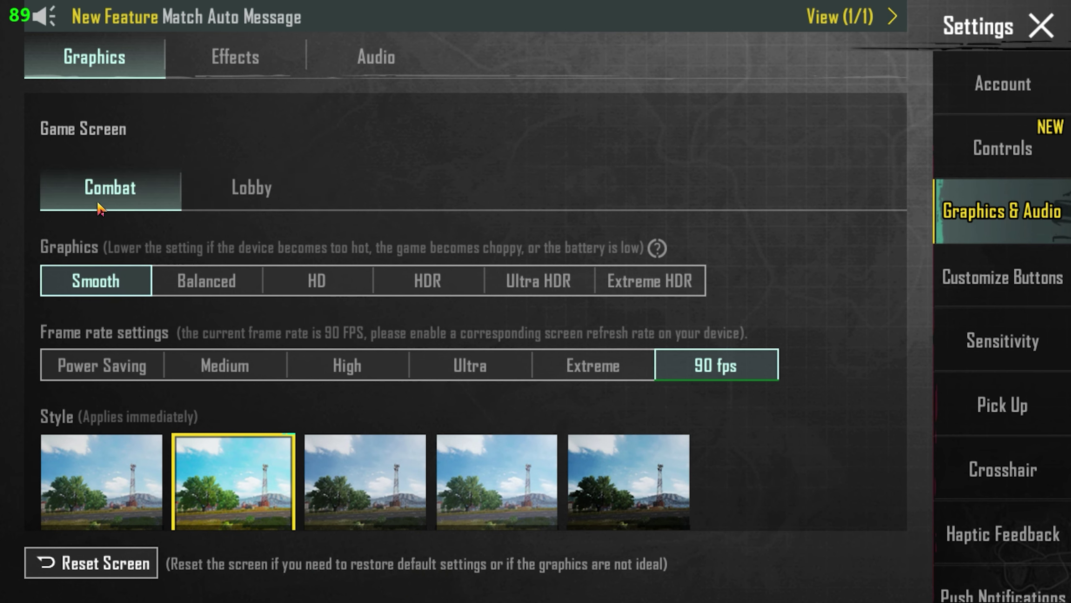
{"action": "scroll", "coordinate": [790, 448], "scroll_direction": "down", "scroll_amount": 5}
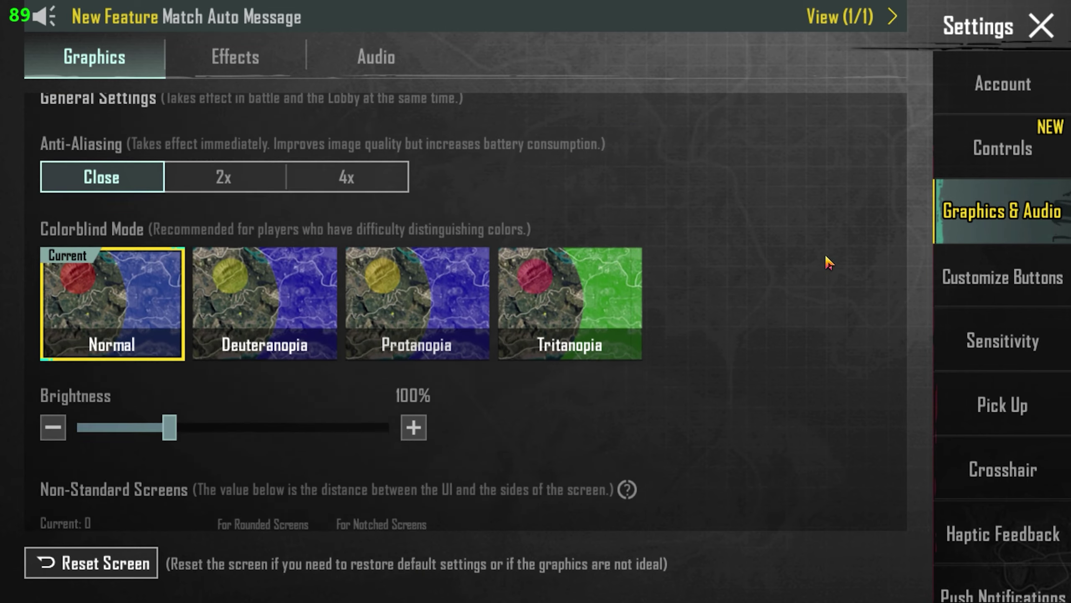
{"action": "scroll", "coordinate": [825, 258], "scroll_direction": "up", "scroll_amount": 5}
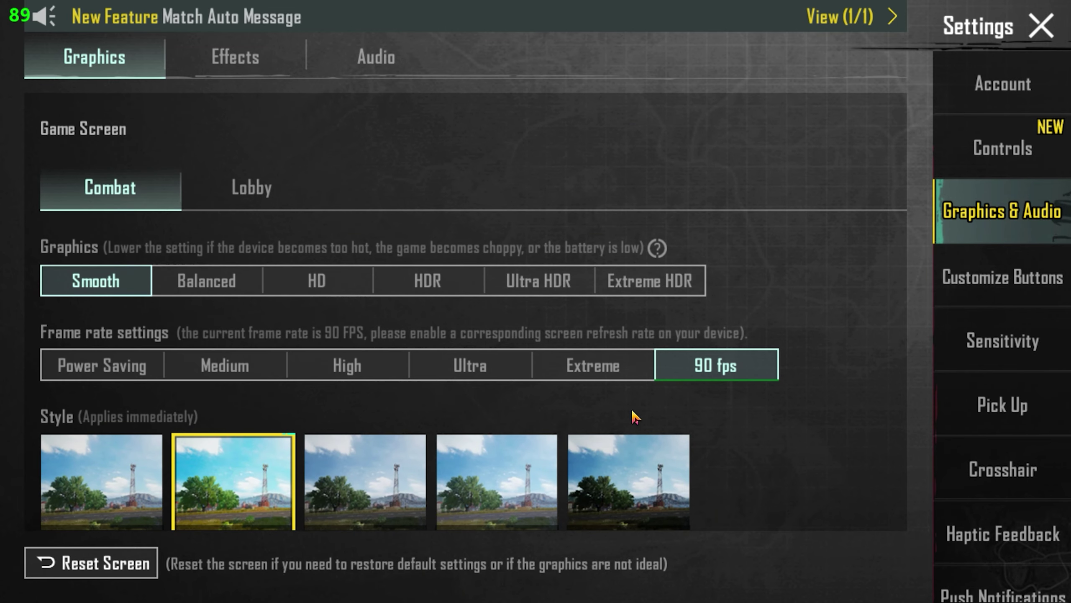
- Set the Combat frame rate to Extreme and bring up the Lobby graphics settings for comparison
{"action": "left_click", "coordinate": [564, 367]}
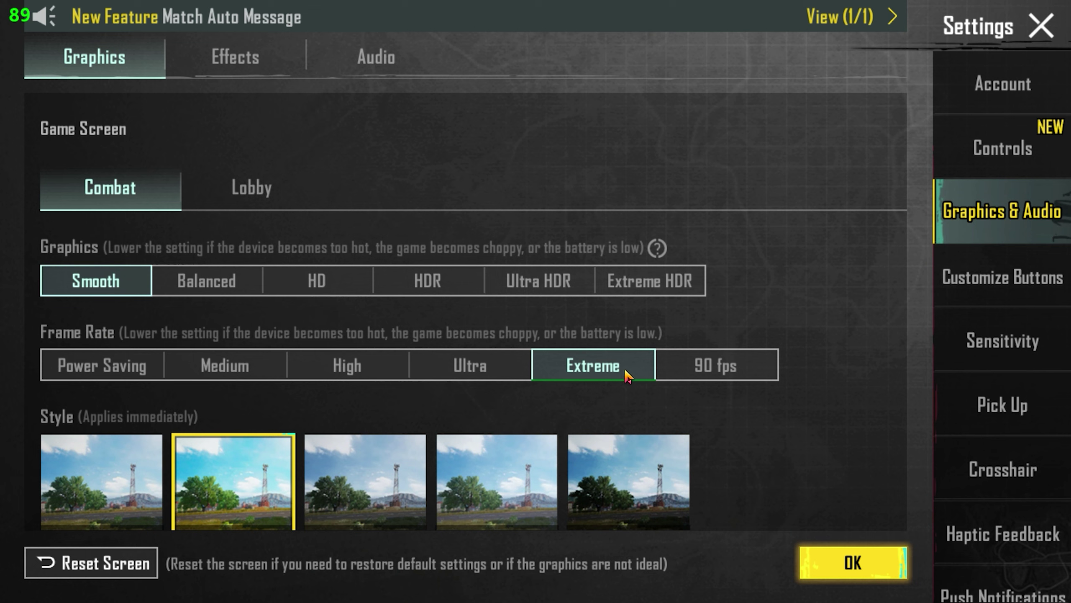
{"action": "left_click", "coordinate": [253, 190]}
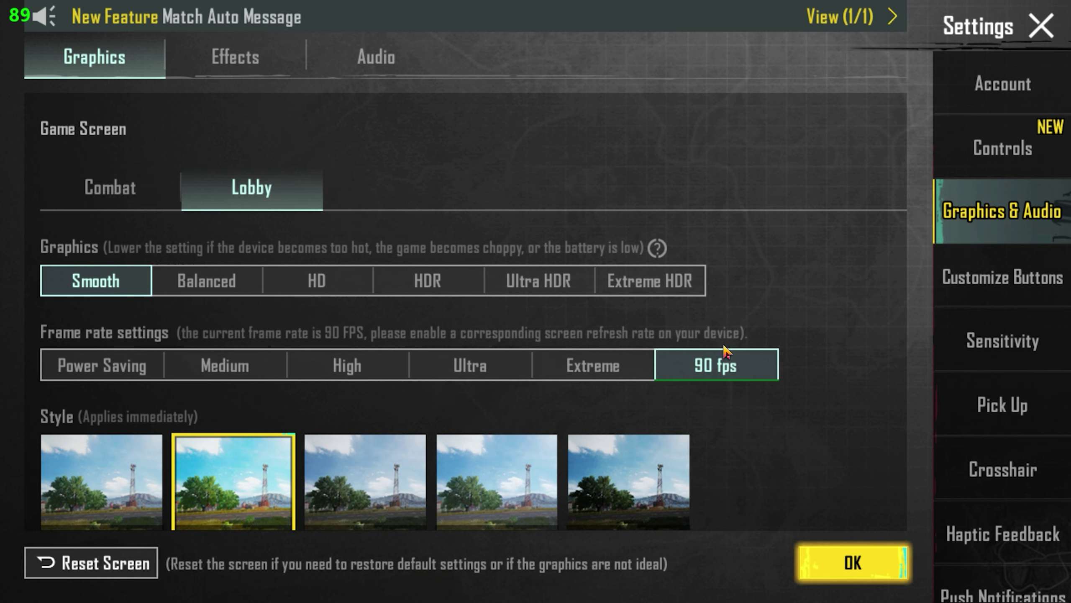
{"action": "left_click", "coordinate": [65, 204]}
{"action": "left_click", "coordinate": [223, 195]}
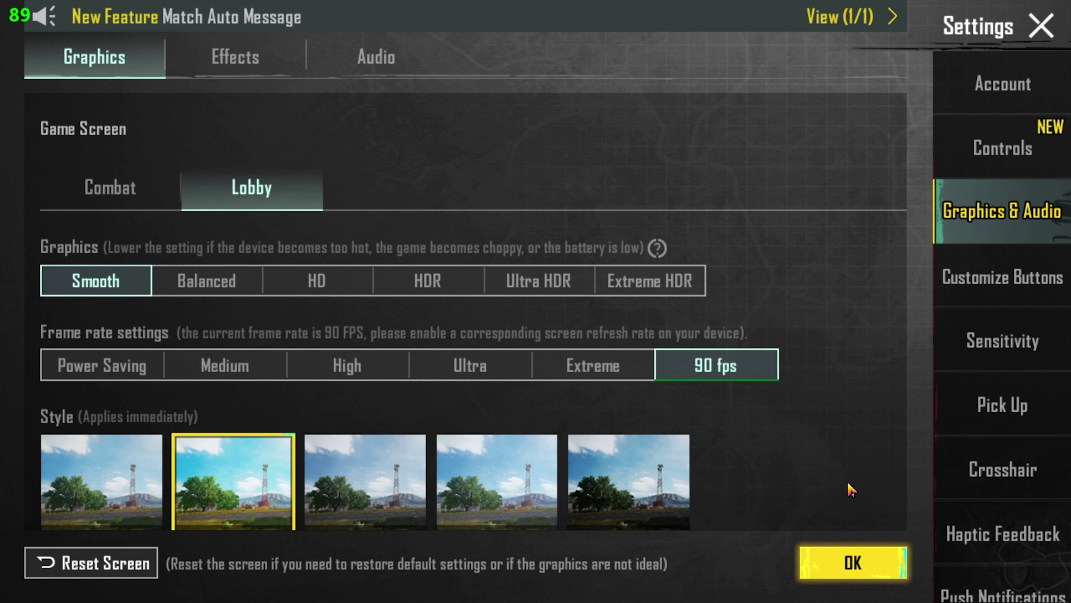
- Review the Lobby style and the general anti-aliasing, colorblind, brightness and auto-adjust settings, and apply the changed graphics settings
{"action": "scroll", "coordinate": [851, 489], "scroll_direction": "down", "scroll_amount": 5}
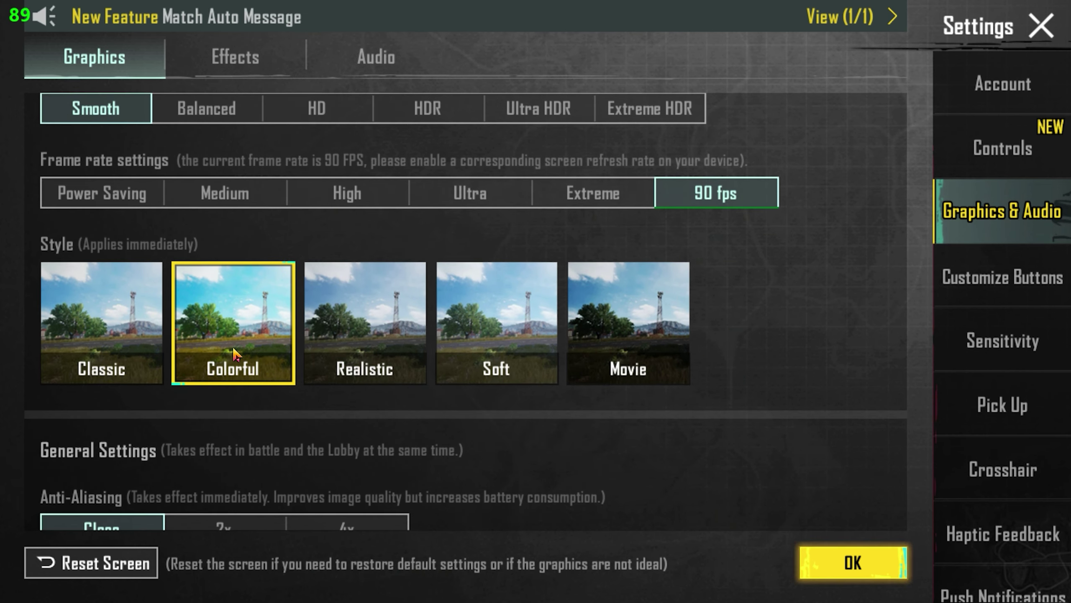
{"action": "scroll", "coordinate": [701, 448], "scroll_direction": "down", "scroll_amount": 7}
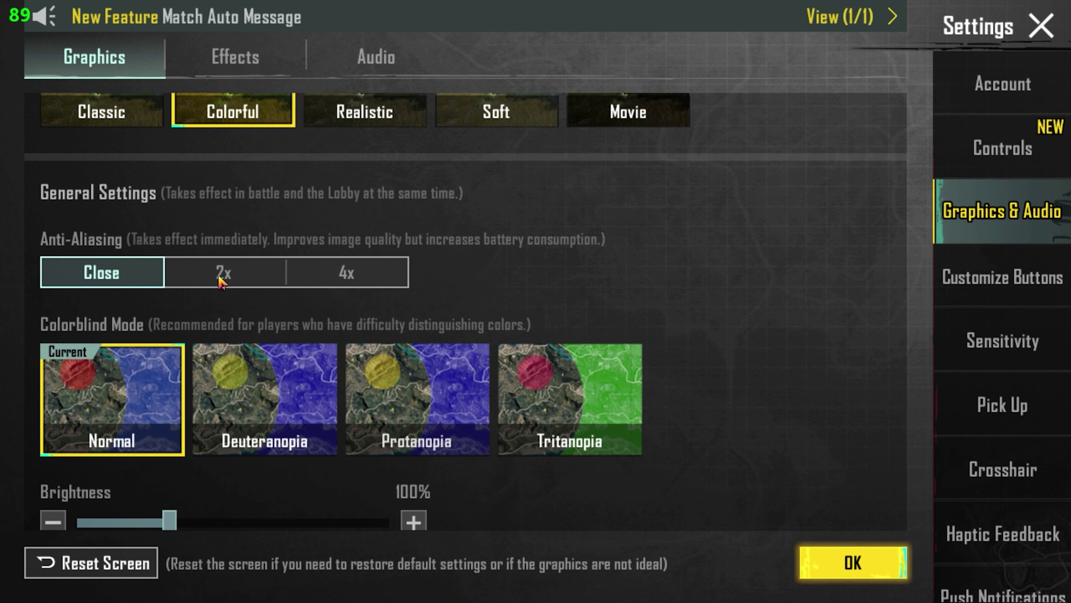
{"action": "scroll", "coordinate": [696, 435], "scroll_direction": "down", "scroll_amount": 5}
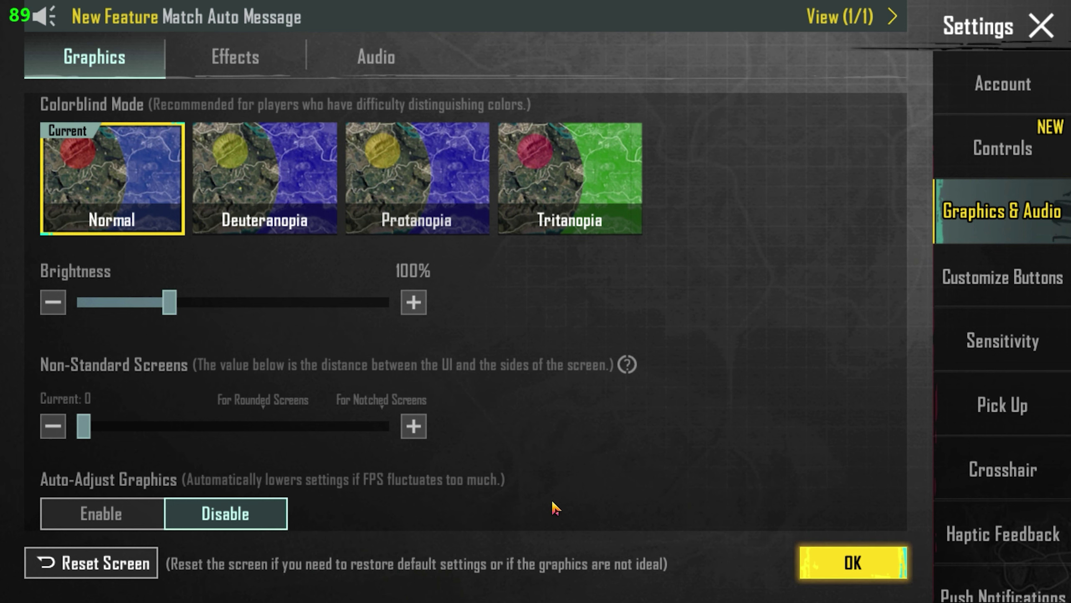
{"action": "scroll", "coordinate": [810, 354], "scroll_direction": "down", "scroll_amount": 2}
{"action": "left_click", "coordinate": [869, 570]}
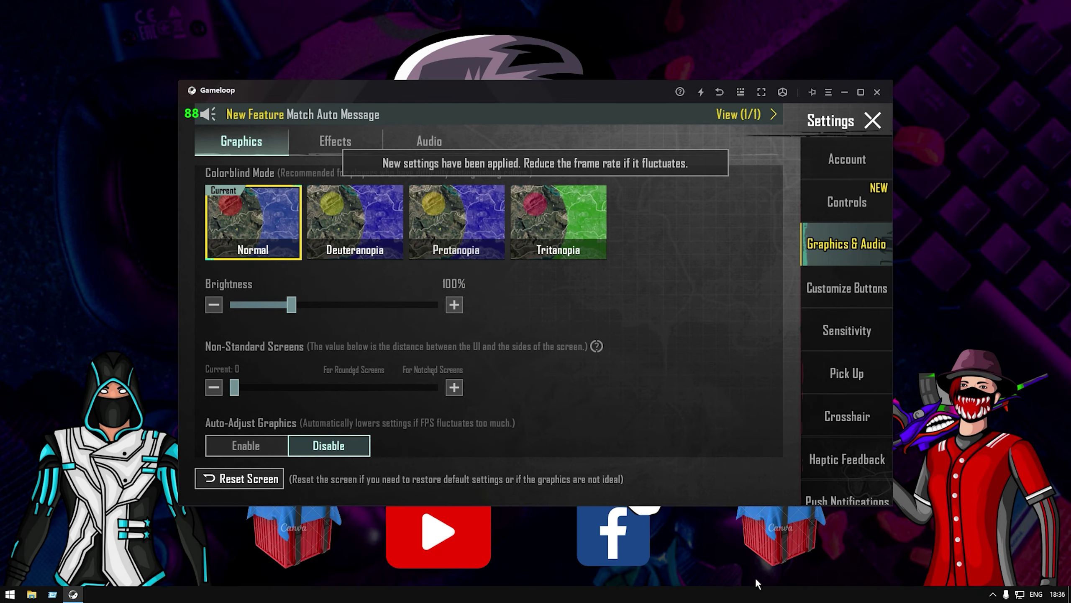
- Open Task Manager from the desktop, examine the CPU performance details including the virtualization status, and close it
{"action": "right_click", "coordinate": [755, 592]}
{"action": "left_click", "coordinate": [801, 553]}
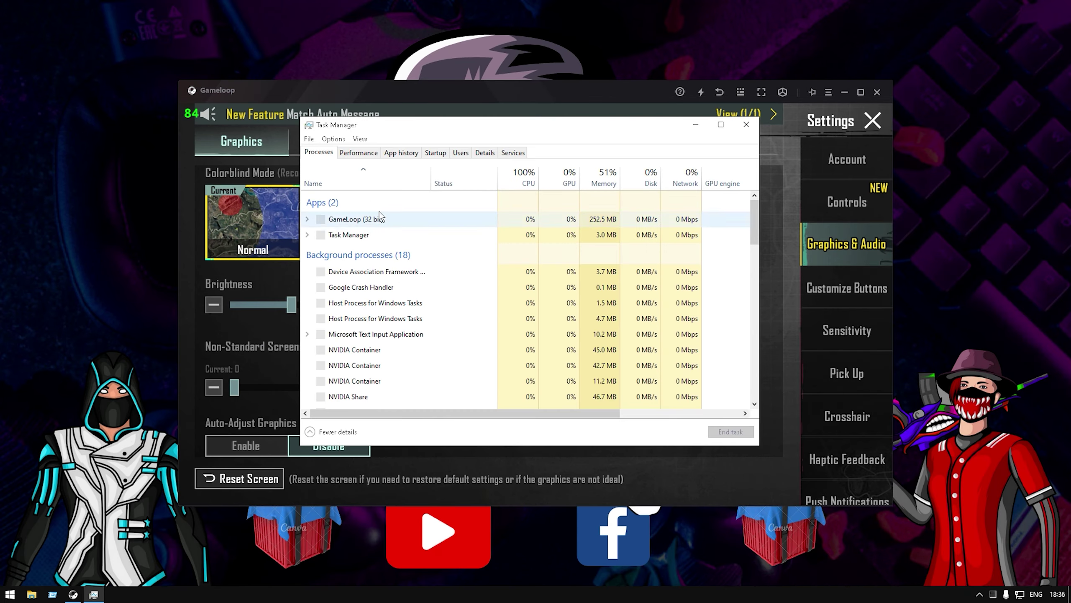
{"action": "left_click", "coordinate": [358, 153]}
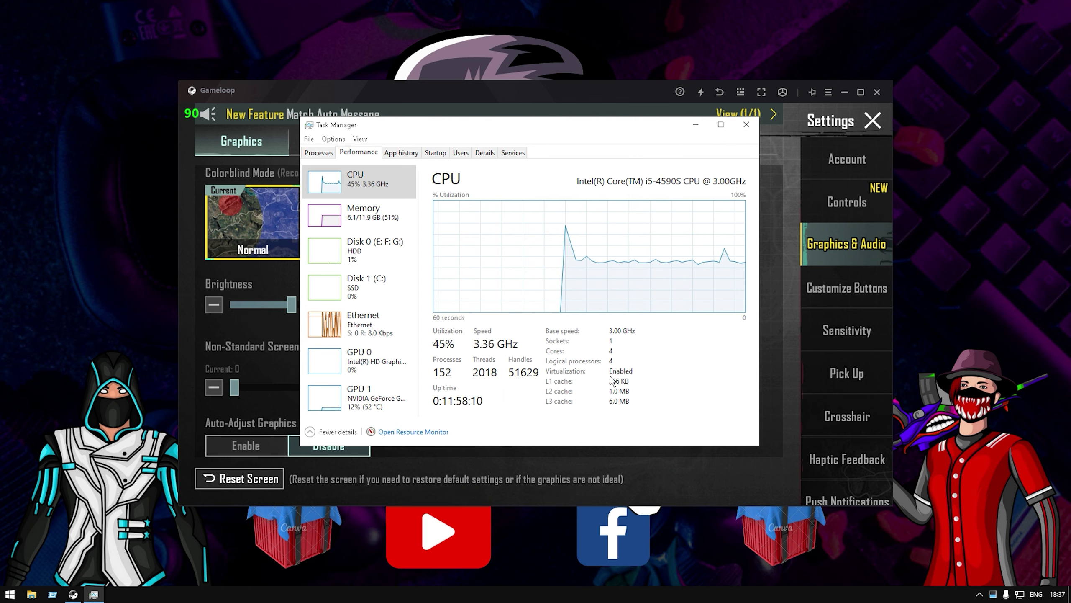
{"action": "left_click", "coordinate": [747, 126]}
- Return the game to full screen and close its settings to show the lobby
{"action": "key", "text": "F11"}
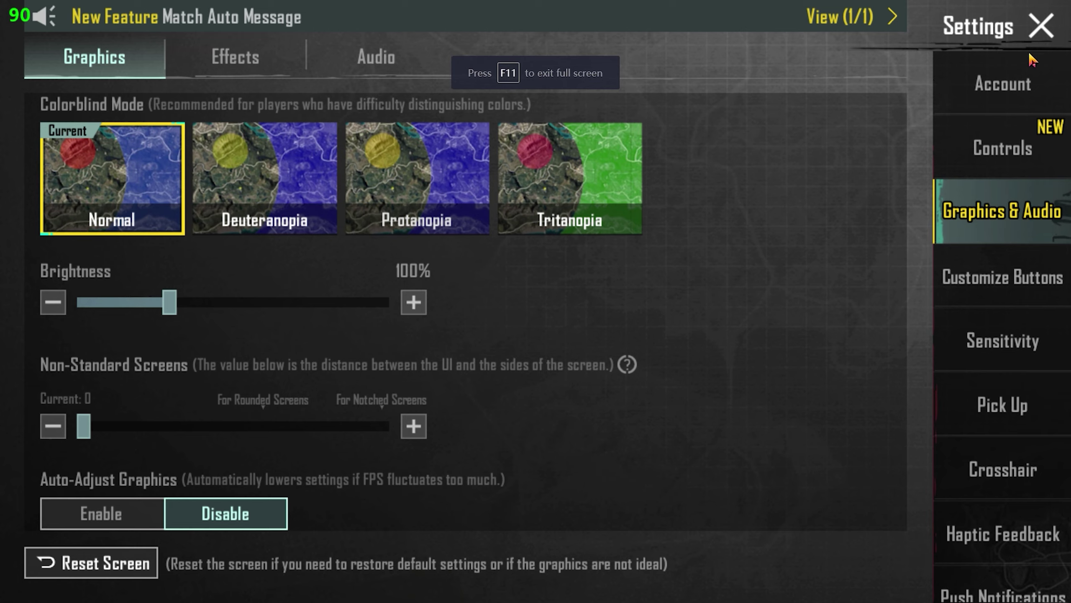
{"action": "left_click", "coordinate": [1032, 40]}
{"action": "left_click", "coordinate": [431, 316]}
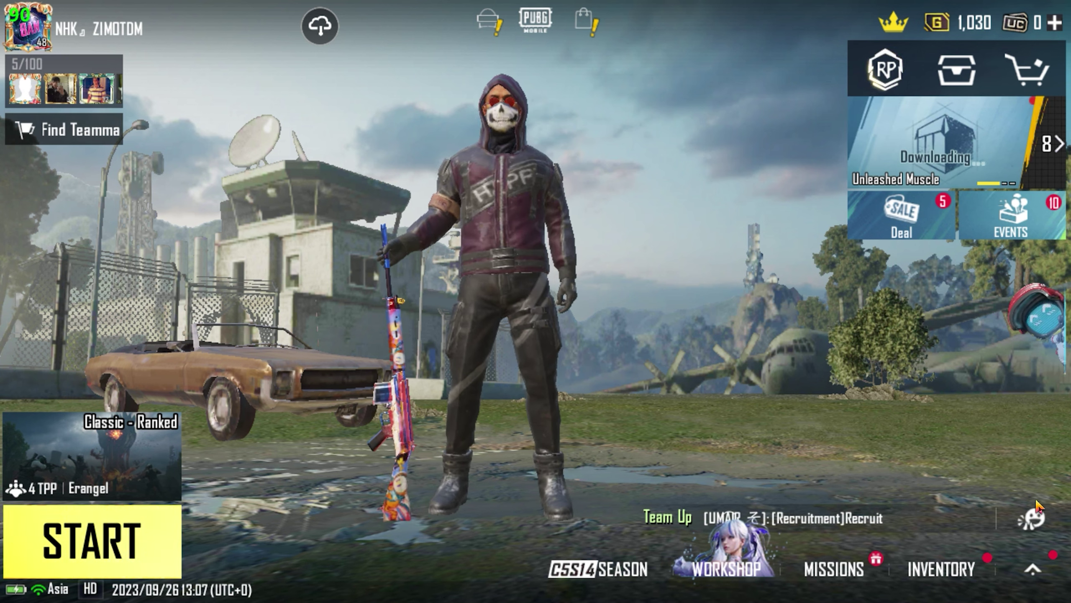
- Play the last emote in the character's emote list in the lobby and close the list
{"action": "left_click", "coordinate": [1031, 520]}
{"action": "scroll", "coordinate": [948, 437], "scroll_direction": "down", "scroll_amount": 2}
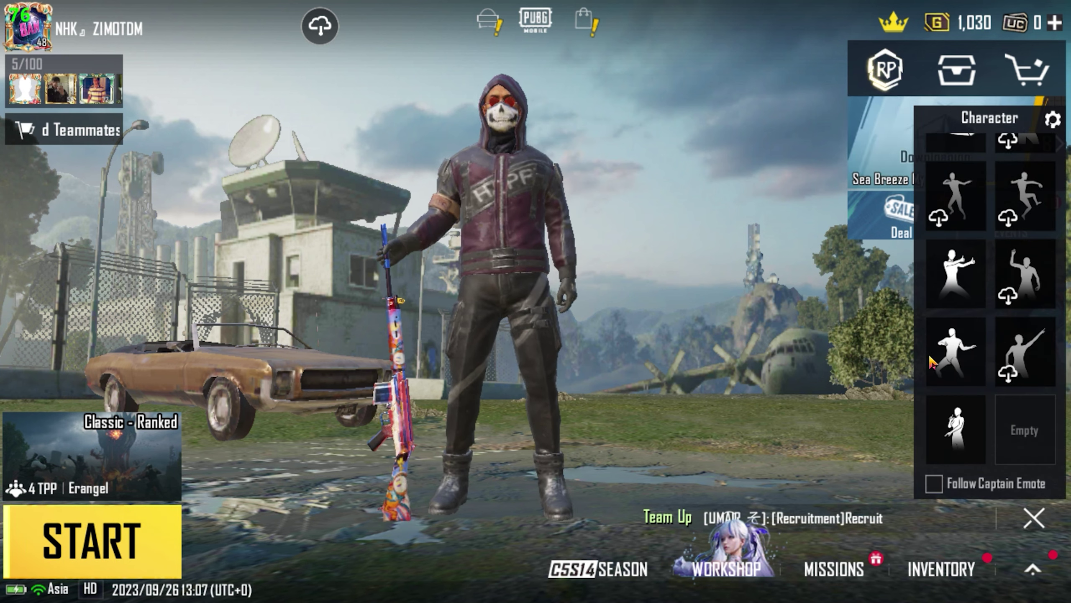
{"action": "left_click", "coordinate": [949, 437]}
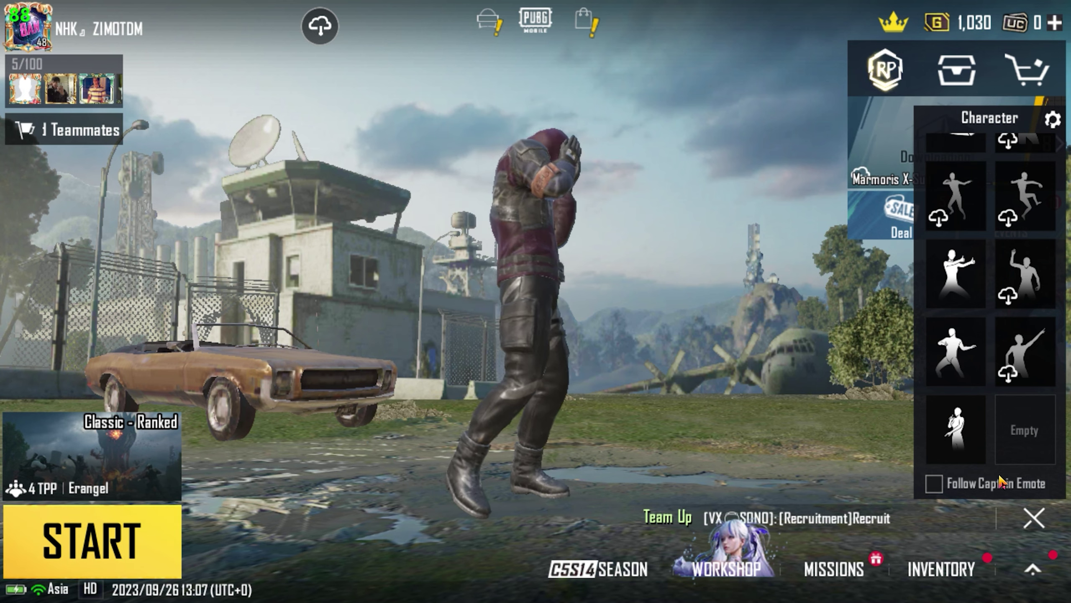
{"action": "left_click", "coordinate": [1031, 520]}
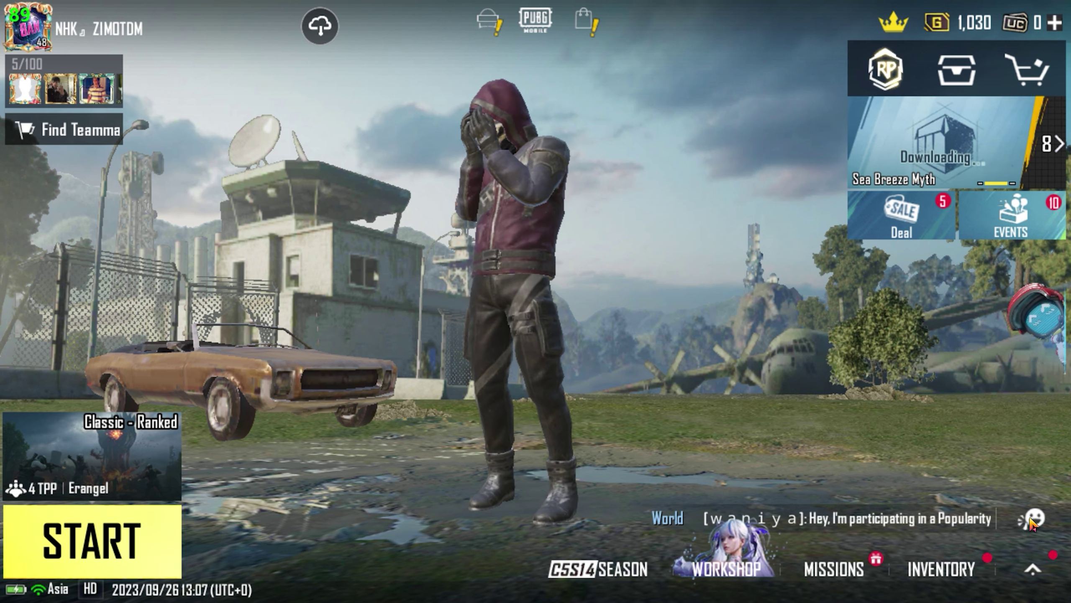